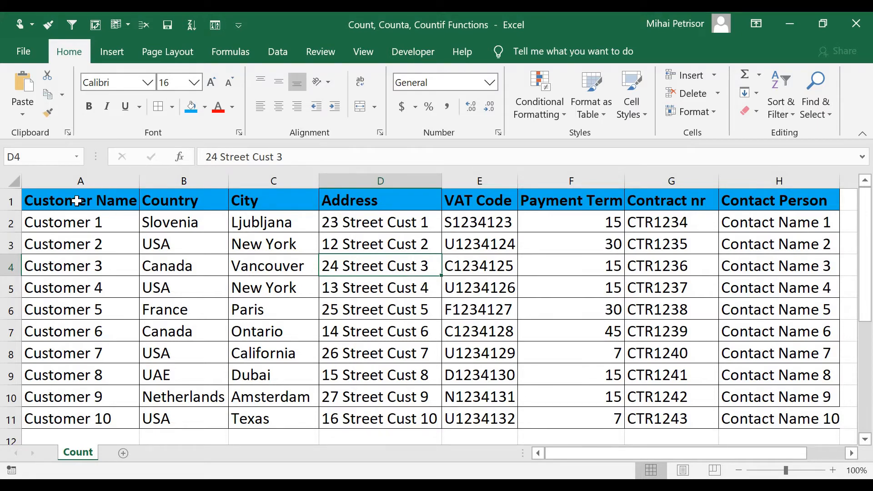
Step: Review the customer table's headers and its customer, city, address, VAT code and contact person entries
{"action": "left_click_drag", "start_coordinate": [77, 201], "coordinate": [777, 378]}
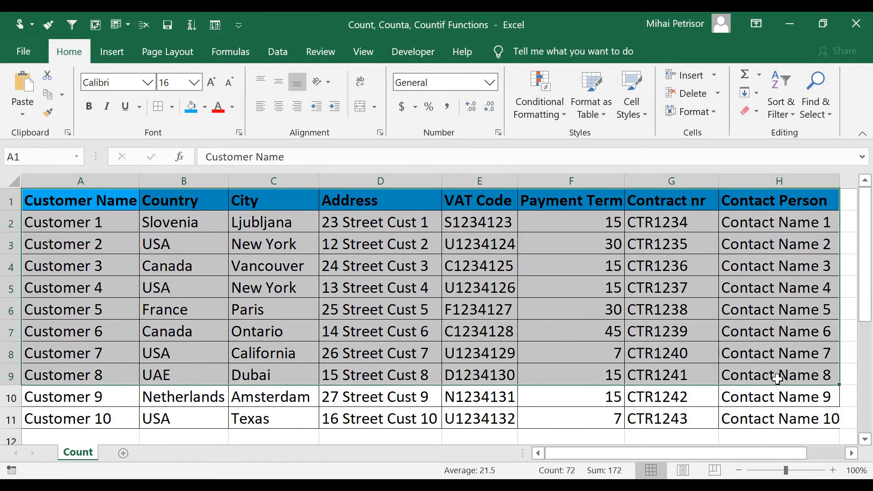
{"action": "left_click_drag", "start_coordinate": [107, 226], "coordinate": [115, 417]}
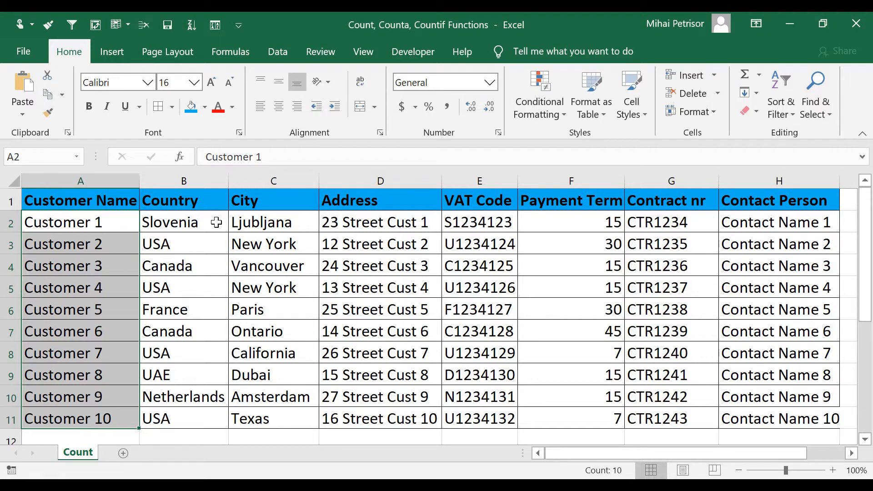
{"action": "left_click", "coordinate": [216, 205]}
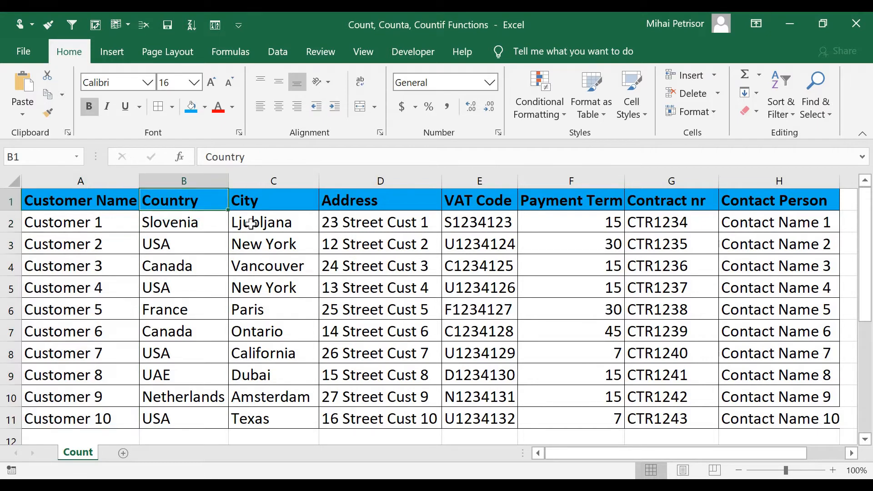
{"action": "left_click", "coordinate": [288, 202]}
{"action": "left_click", "coordinate": [369, 202]}
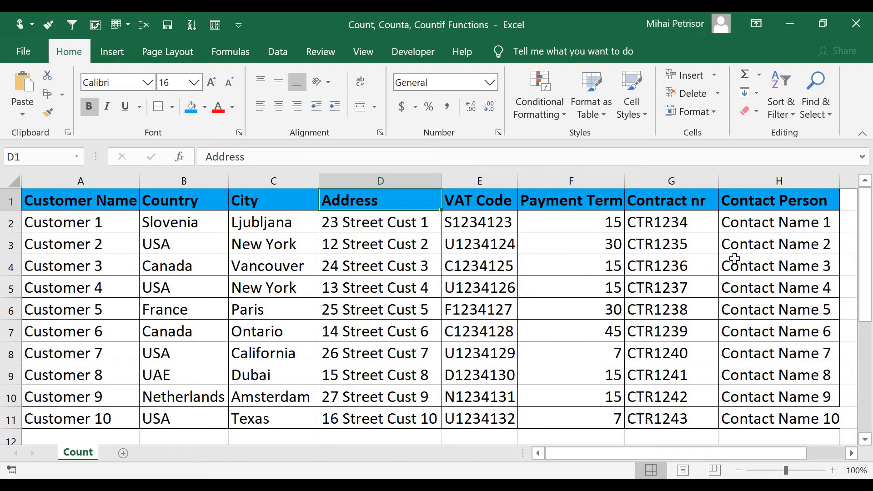
{"action": "left_click", "coordinate": [782, 232]}
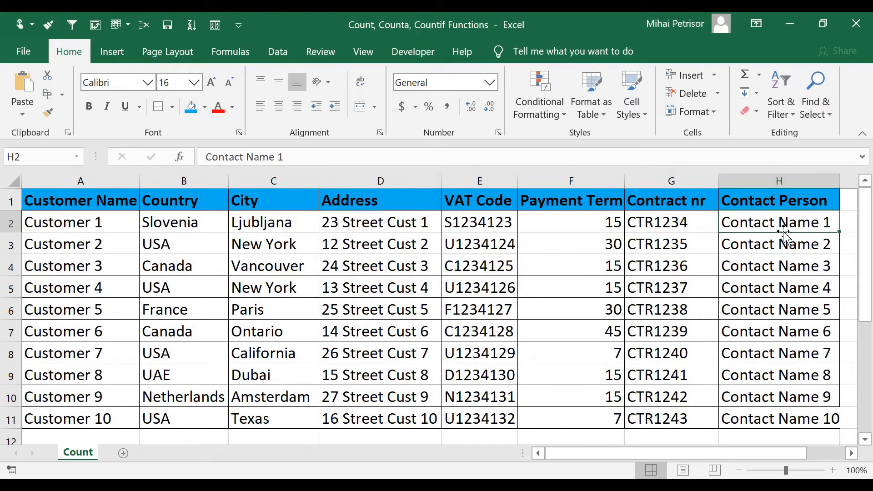
{"action": "left_click_drag", "start_coordinate": [810, 225], "coordinate": [795, 428]}
{"action": "left_click", "coordinate": [339, 230]}
{"action": "left_click", "coordinate": [356, 289]}
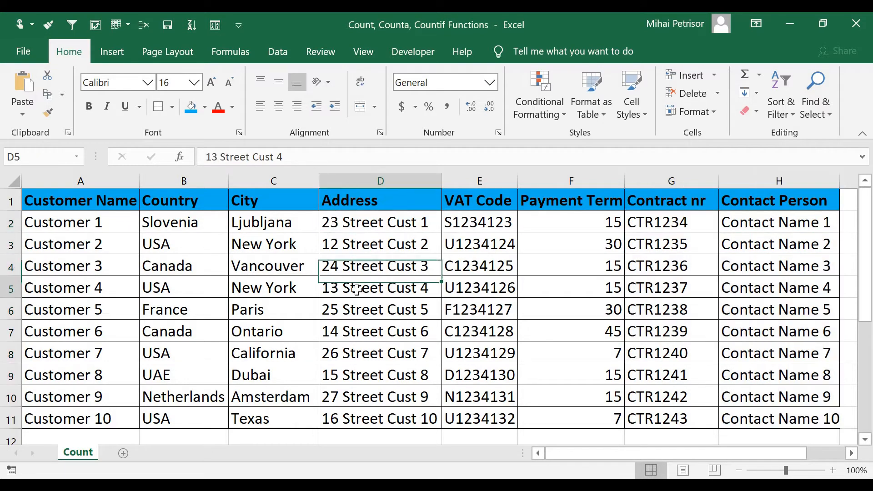
{"action": "left_click", "coordinate": [455, 297]}
{"action": "left_click", "coordinate": [487, 228]}
{"action": "left_click", "coordinate": [494, 296]}
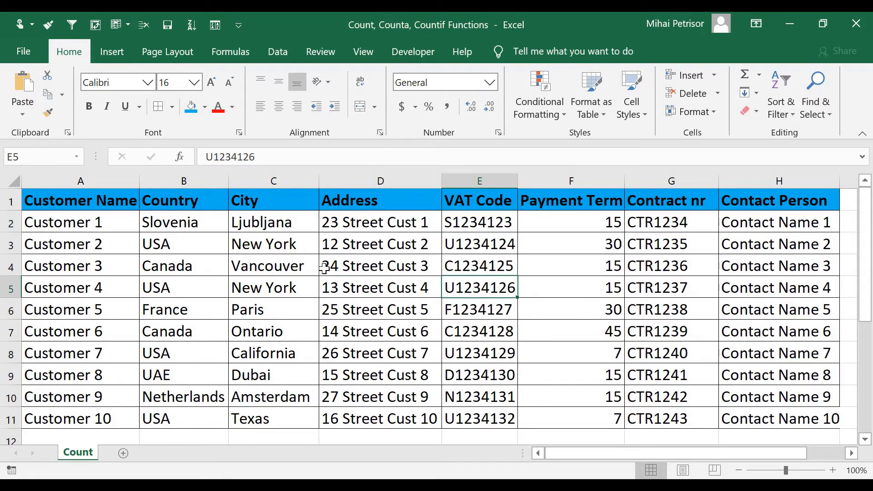
{"action": "left_click", "coordinate": [91, 245]}
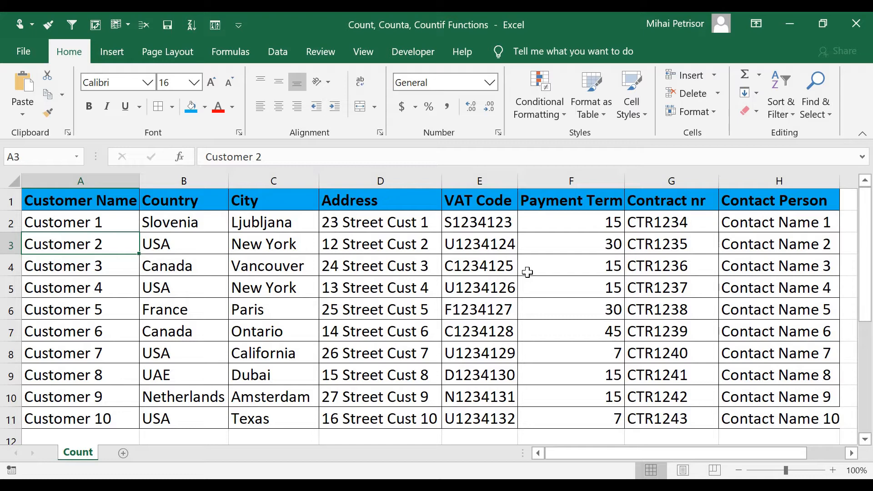
{"action": "left_click_drag", "start_coordinate": [113, 225], "coordinate": [114, 413]}
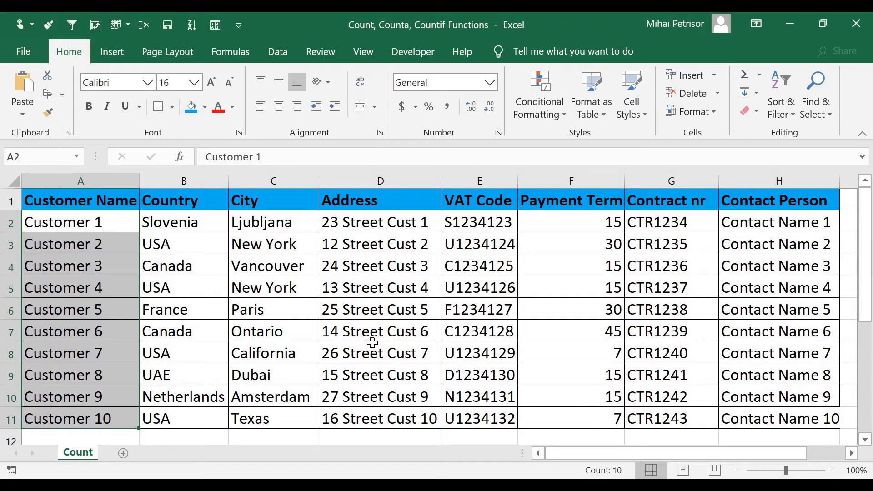
{"action": "left_click", "coordinate": [437, 310]}
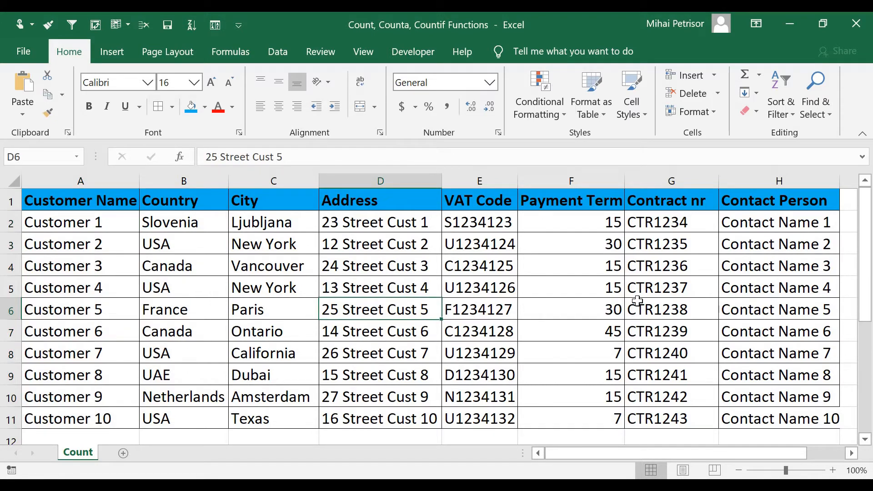
{"action": "left_click", "coordinate": [300, 286]}
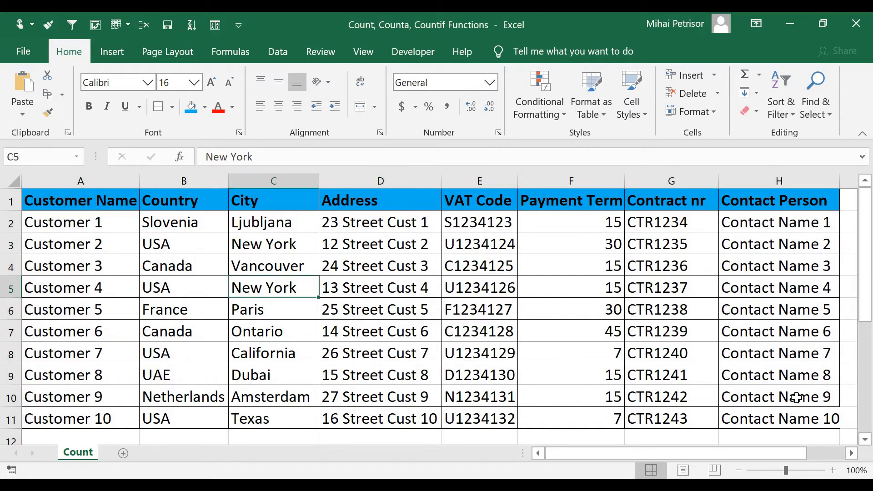
Step: Examine the Payment Term values in F2:F11 and the empty row beneath the table
{"action": "left_click", "coordinate": [740, 471]}
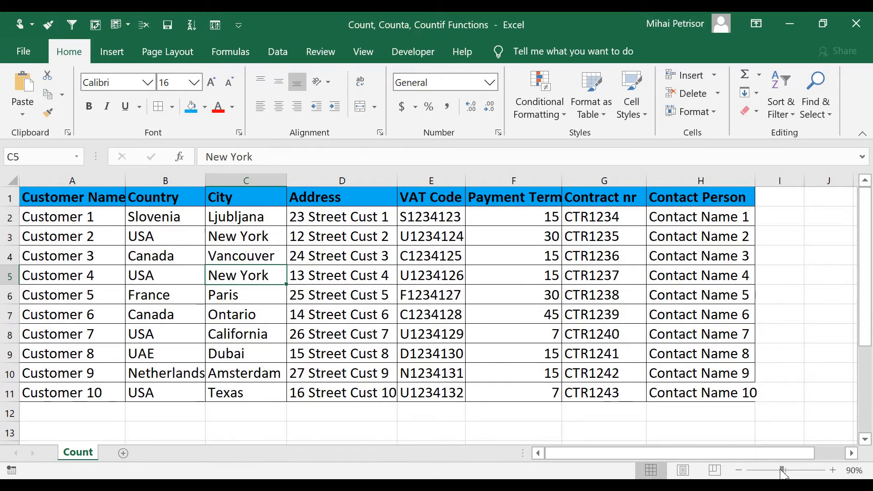
{"action": "left_click_drag", "start_coordinate": [783, 472], "coordinate": [785, 474]}
{"action": "left_click", "coordinate": [500, 415]}
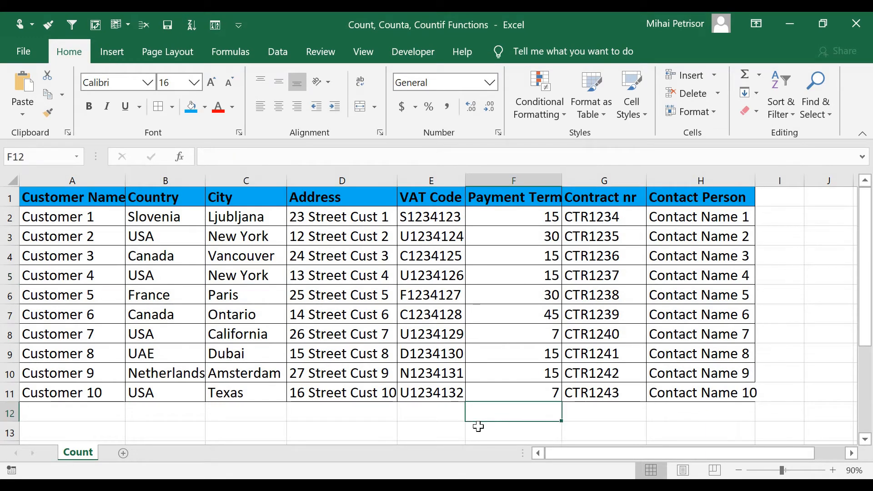
{"action": "left_click", "coordinate": [109, 418]}
{"action": "left_click", "coordinate": [523, 413]}
{"action": "left_click", "coordinate": [523, 388]}
{"action": "left_click", "coordinate": [519, 415]}
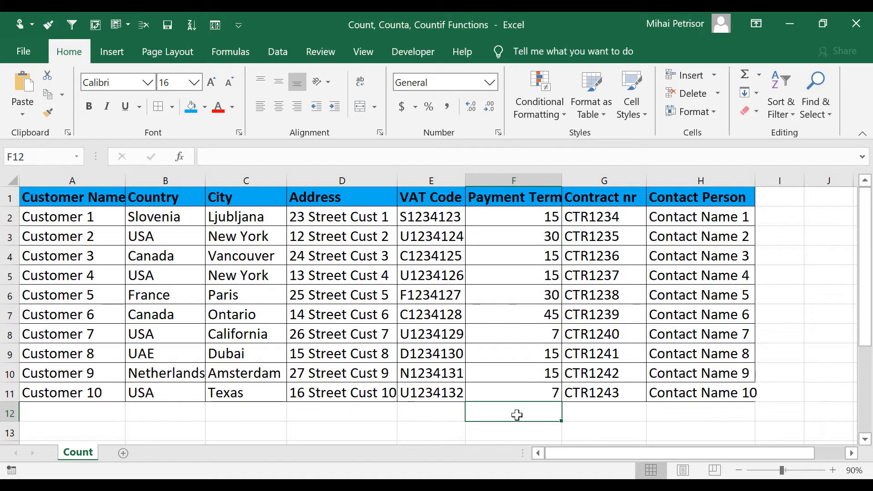
{"action": "left_click_drag", "start_coordinate": [506, 217], "coordinate": [505, 393]}
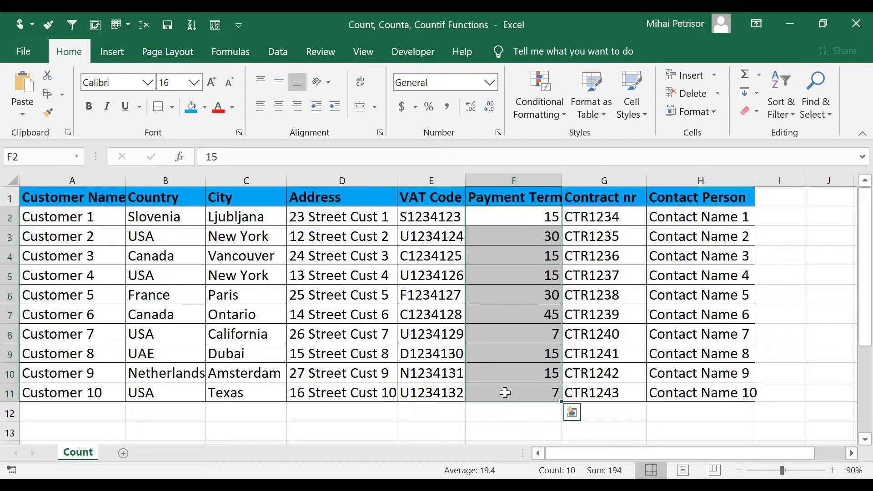
{"action": "left_click", "coordinate": [512, 272]}
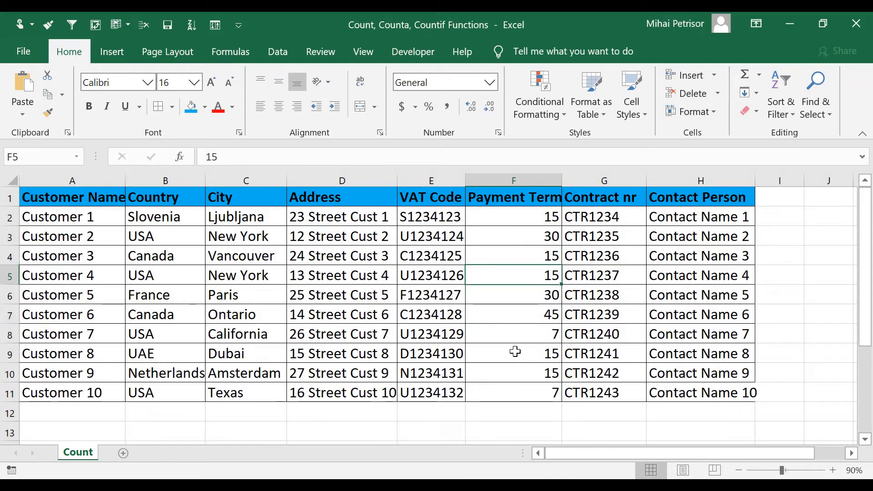
{"action": "left_click", "coordinate": [516, 332]}
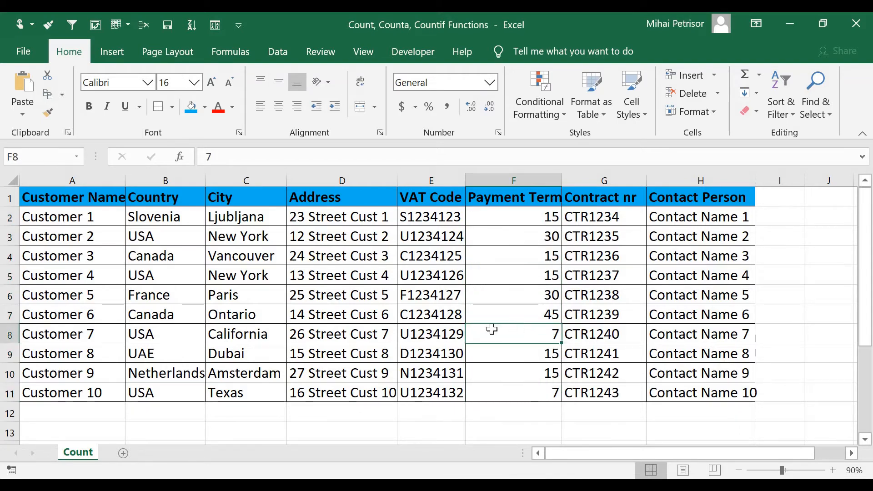
Step: Clear the Payment Term of Customer 7 in cell F8
{"action": "left_click", "coordinate": [75, 336]}
{"action": "key", "text": "shift+space"}
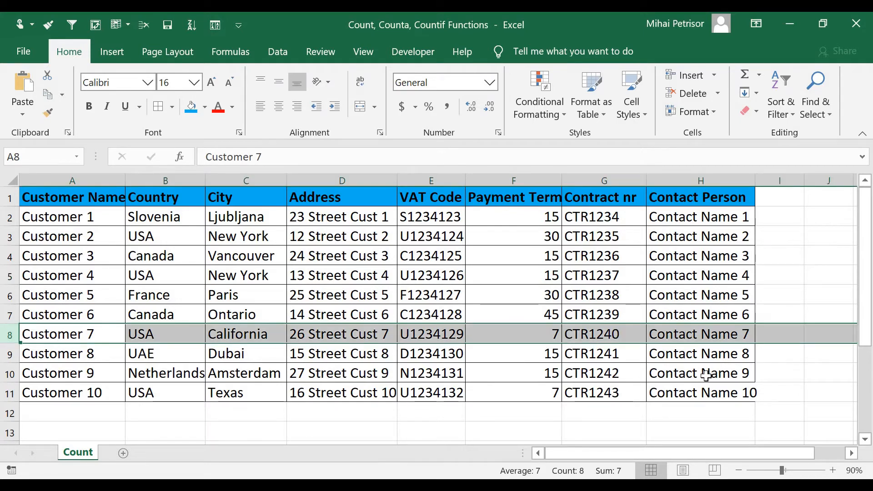
{"action": "left_click", "coordinate": [514, 334]}
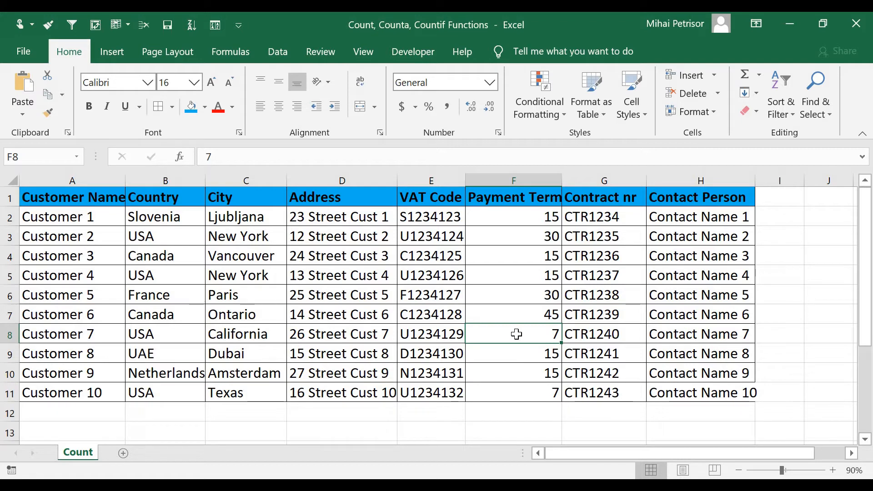
{"action": "left_click_drag", "start_coordinate": [517, 334], "coordinate": [521, 313]}
{"action": "left_click", "coordinate": [520, 336]}
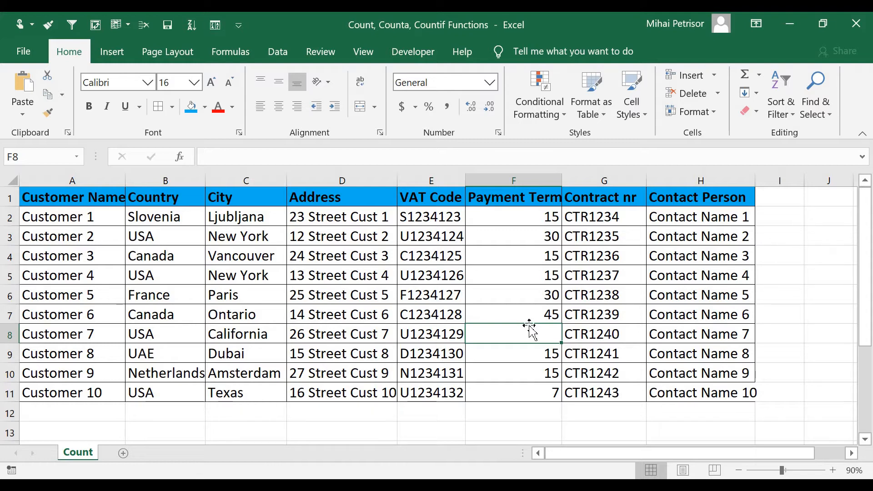
{"action": "left_click", "coordinate": [530, 314]}
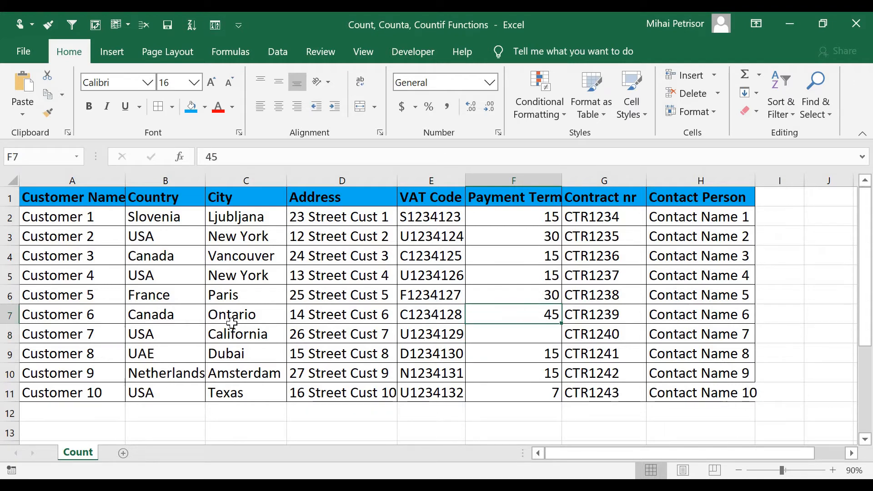
{"action": "left_click", "coordinate": [182, 331]}
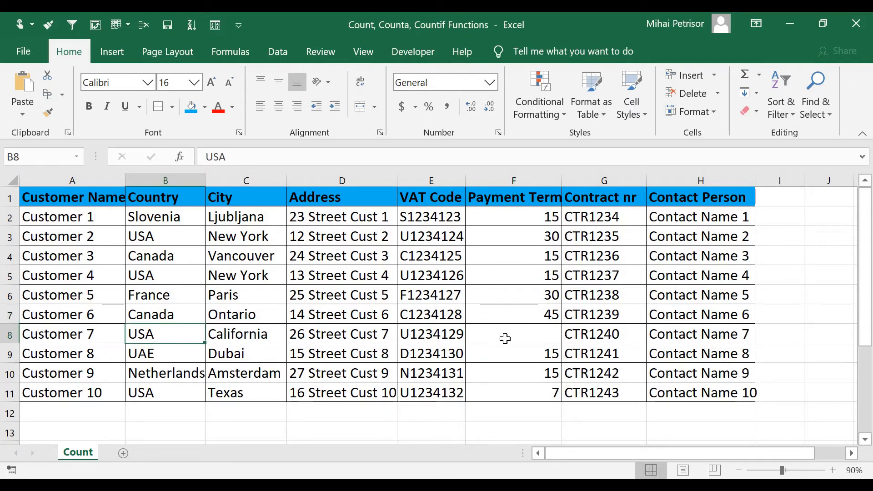
{"action": "left_click", "coordinate": [504, 339]}
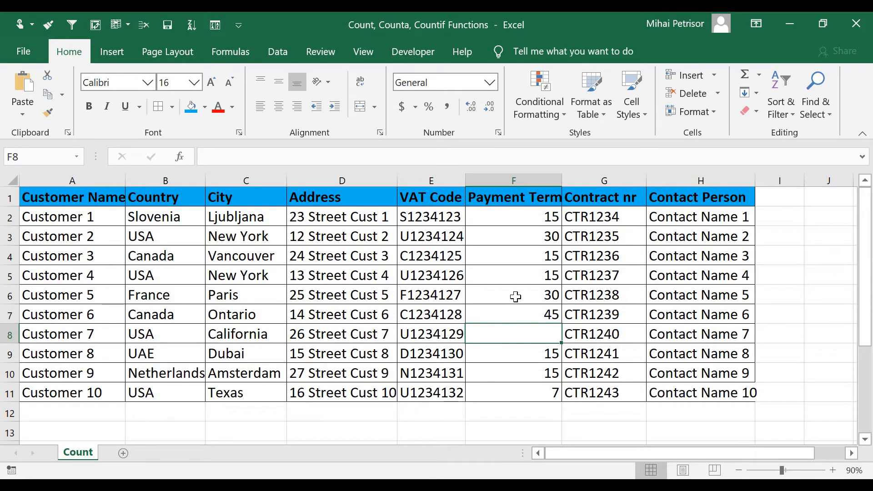
Step: Enter the formula =COUNT(F2:F11) in cell F12 to count the numeric Payment Term entries
{"action": "left_click", "coordinate": [503, 413]}
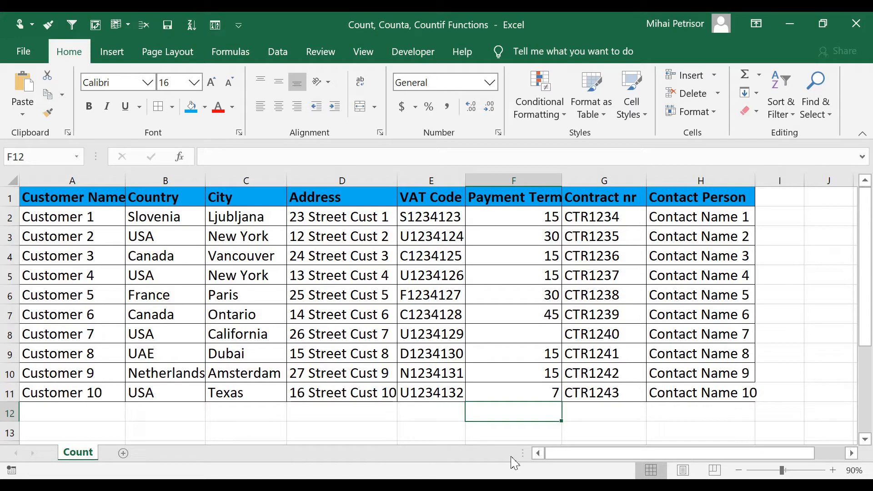
{"action": "type", "text": "="}
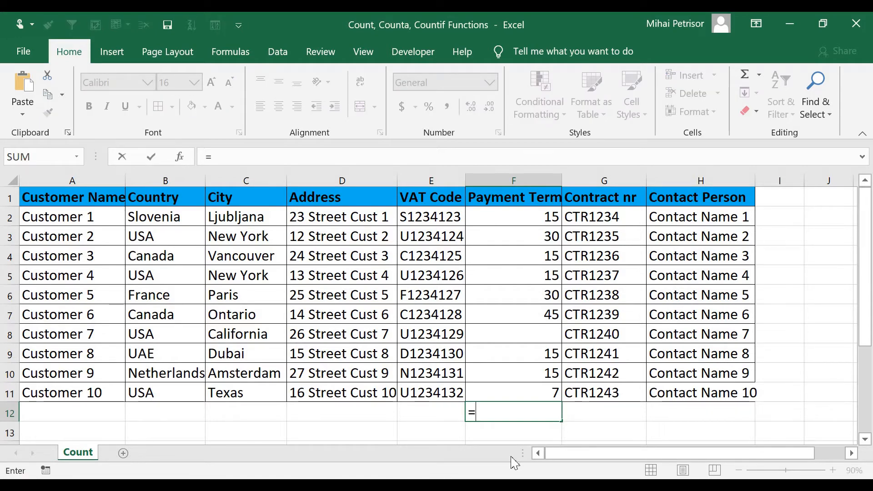
{"action": "type", "text": "count"}
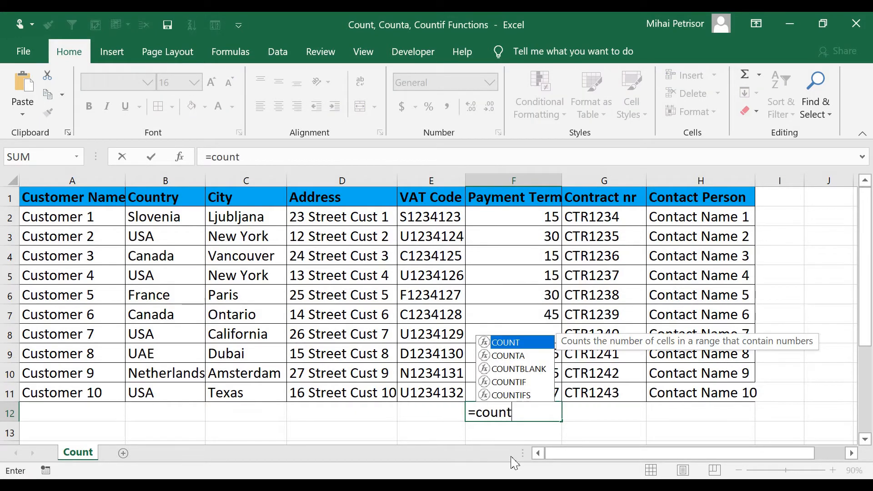
{"action": "key", "text": "Tab"}
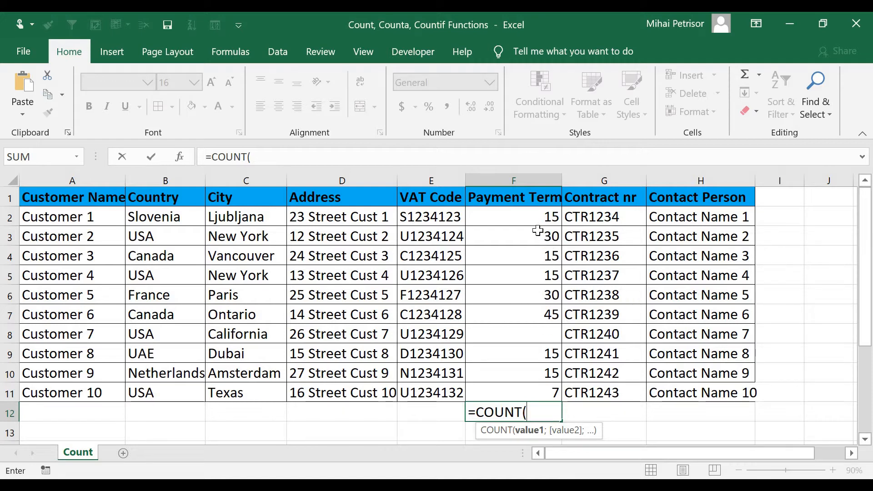
{"action": "left_click_drag", "start_coordinate": [536, 222], "coordinate": [535, 385]}
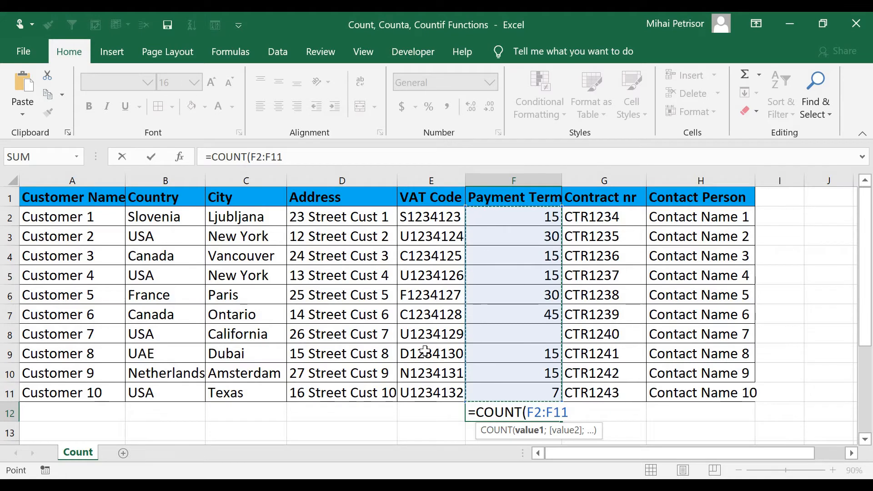
{"action": "type", "text": ")"}
{"action": "key", "text": "Return"}
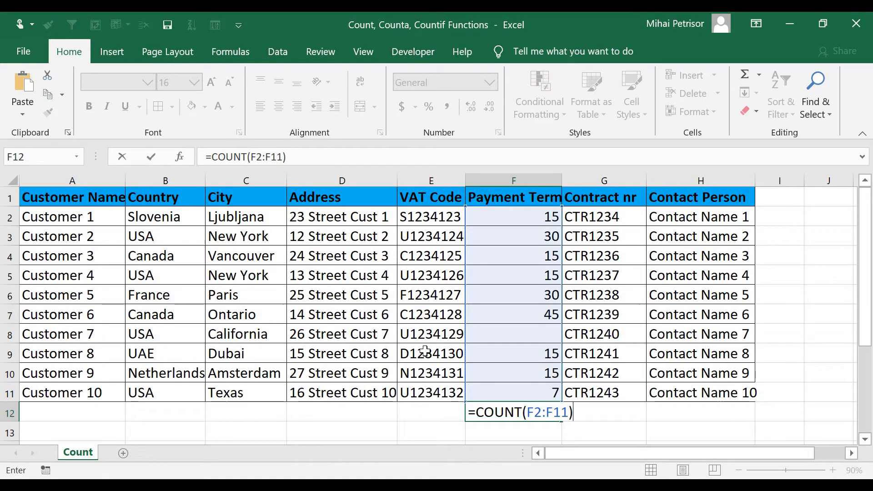
{"action": "key", "text": "Return"}
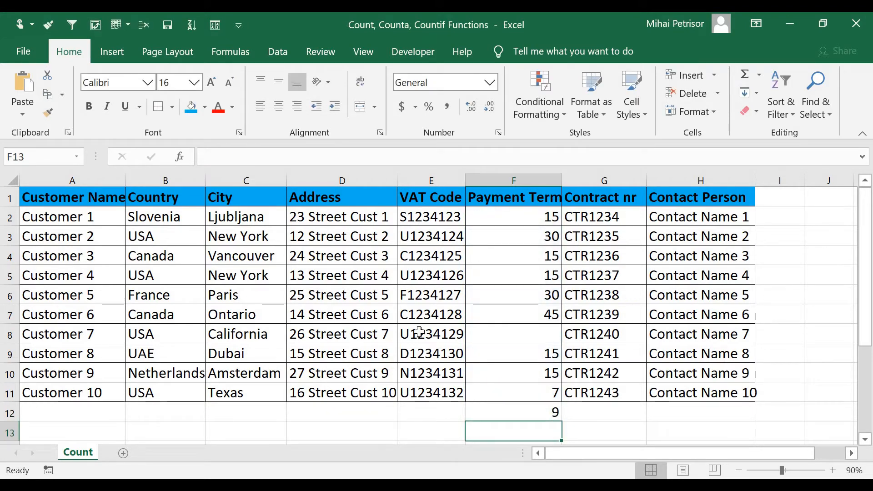
Step: Check the COUNT formula in F12 against the Payment Term range F2:F11 and the blank cell F8
{"action": "left_click", "coordinate": [509, 408]}
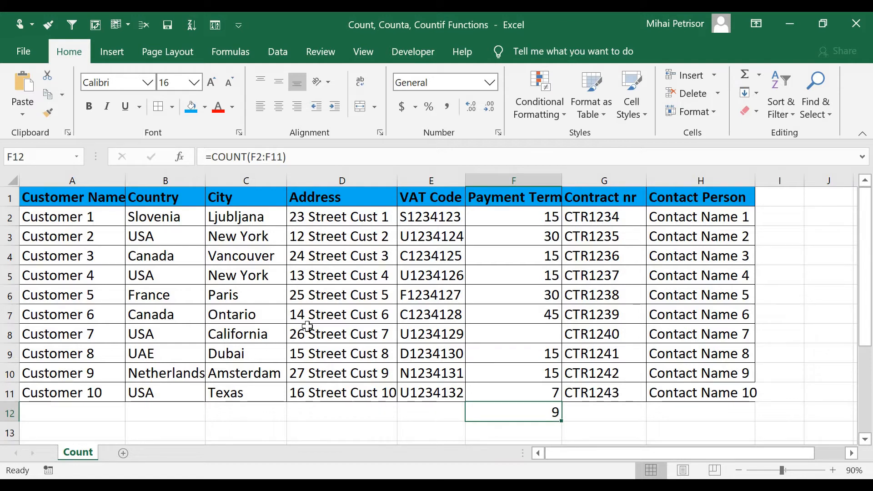
{"action": "left_click", "coordinate": [509, 336]}
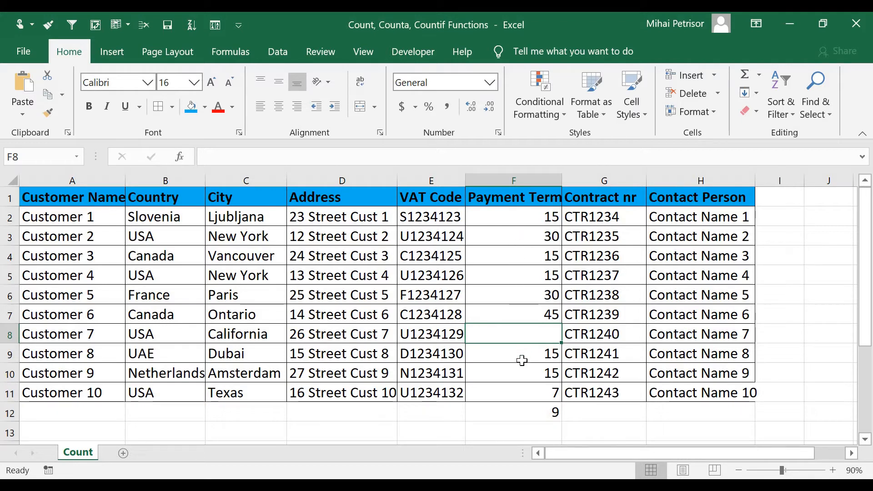
{"action": "left_click", "coordinate": [522, 412]}
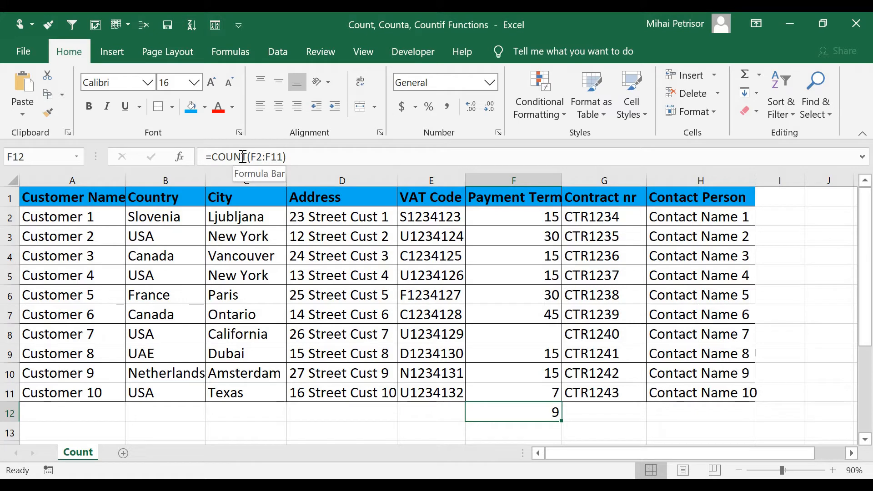
{"action": "left_click_drag", "start_coordinate": [522, 222], "coordinate": [530, 395]}
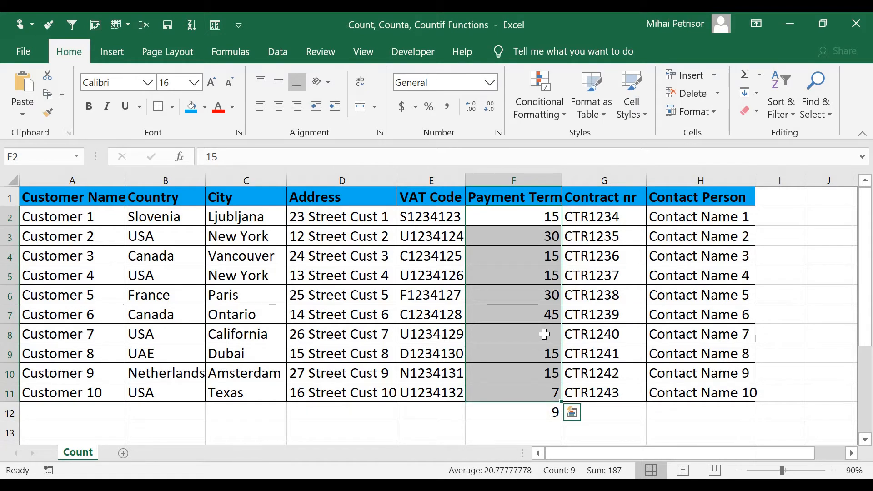
{"action": "left_click", "coordinate": [543, 335]}
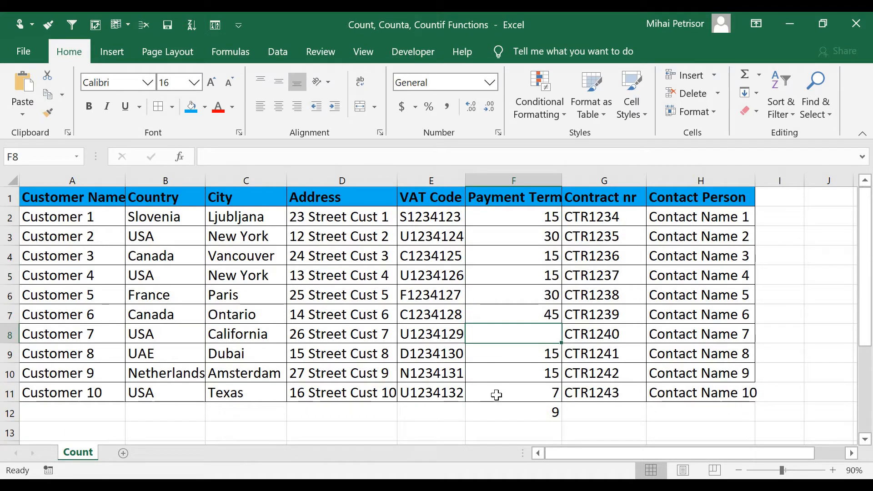
Step: Set the Payment Term of Customer 7 in F8 to 7 and check the COUNT formula in F12
{"action": "type", "text": "7"}
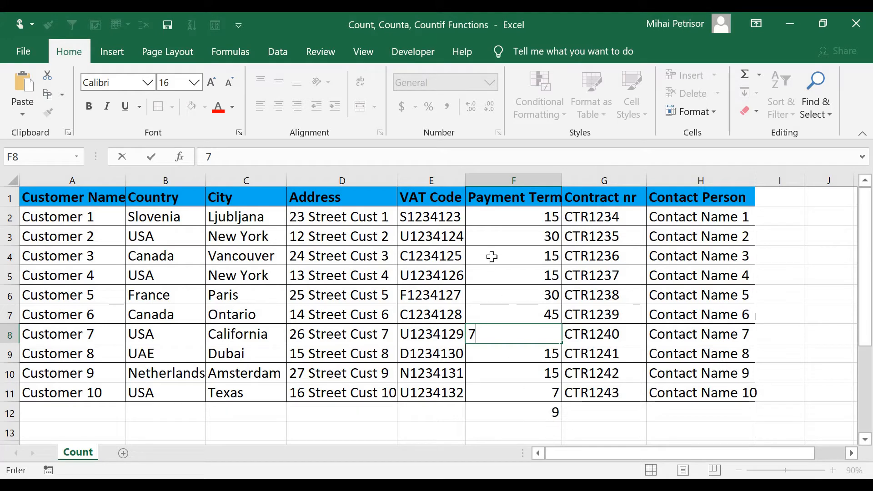
{"action": "left_click", "coordinate": [493, 257]}
{"action": "left_click", "coordinate": [537, 416]}
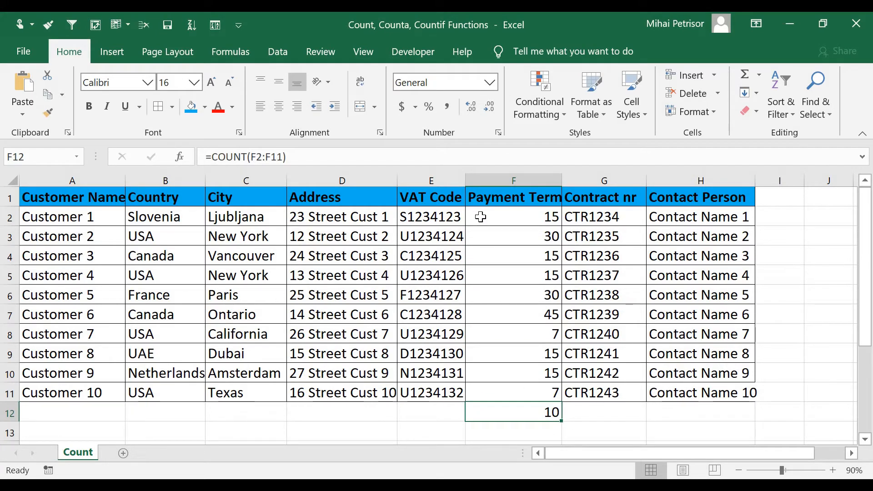
Step: Compare the filled Payment Term range F2:F11 with the COUNT formula in F12 and the neighbouring VAT Code column
{"action": "left_click_drag", "start_coordinate": [478, 216], "coordinate": [501, 391]}
{"action": "left_click", "coordinate": [422, 415]}
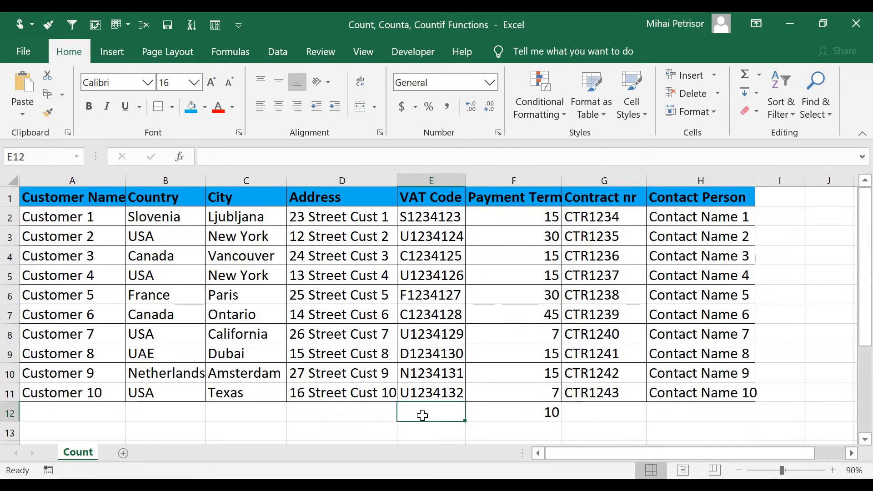
{"action": "left_click", "coordinate": [523, 412]}
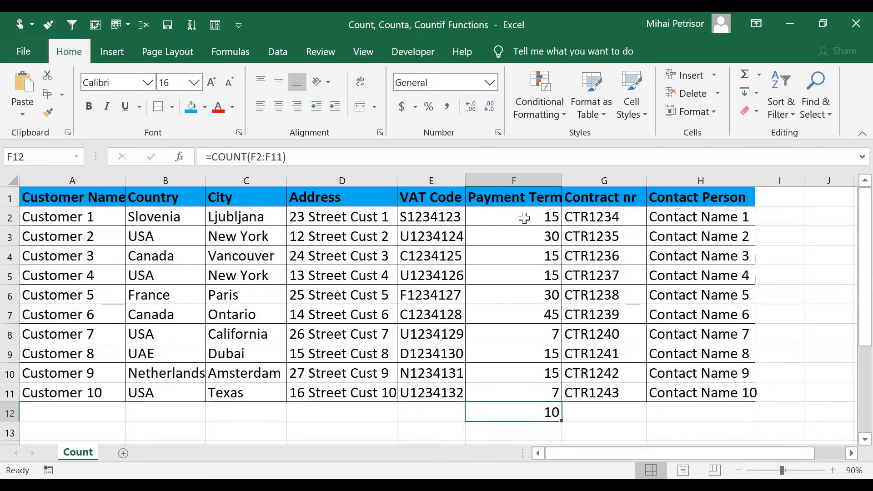
{"action": "left_click_drag", "start_coordinate": [524, 217], "coordinate": [523, 387]}
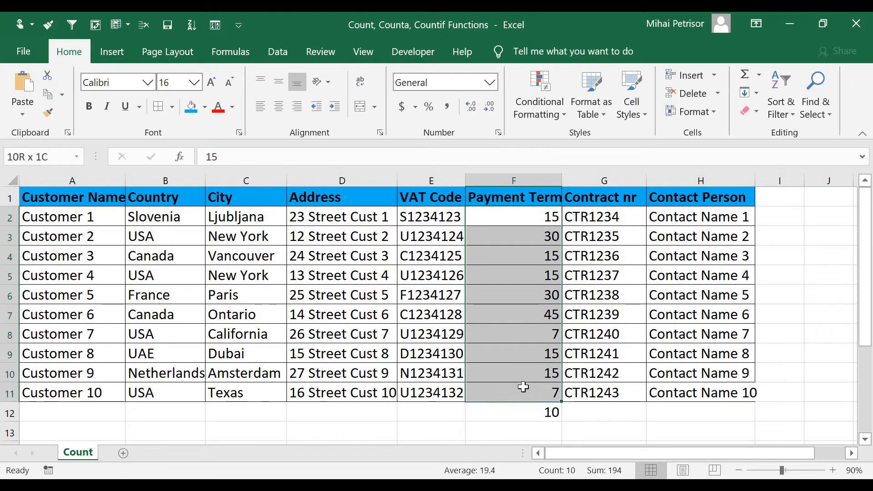
{"action": "left_click", "coordinate": [517, 357]}
{"action": "left_click", "coordinate": [529, 217]}
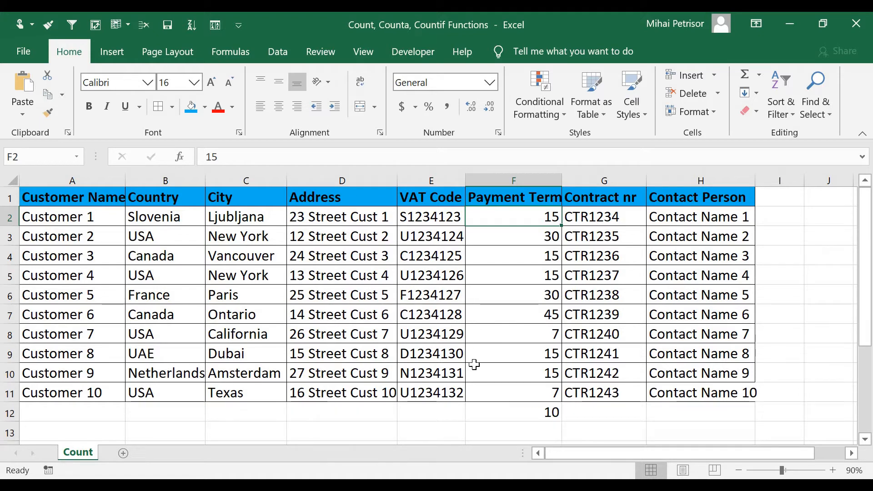
{"action": "left_click", "coordinate": [447, 373]}
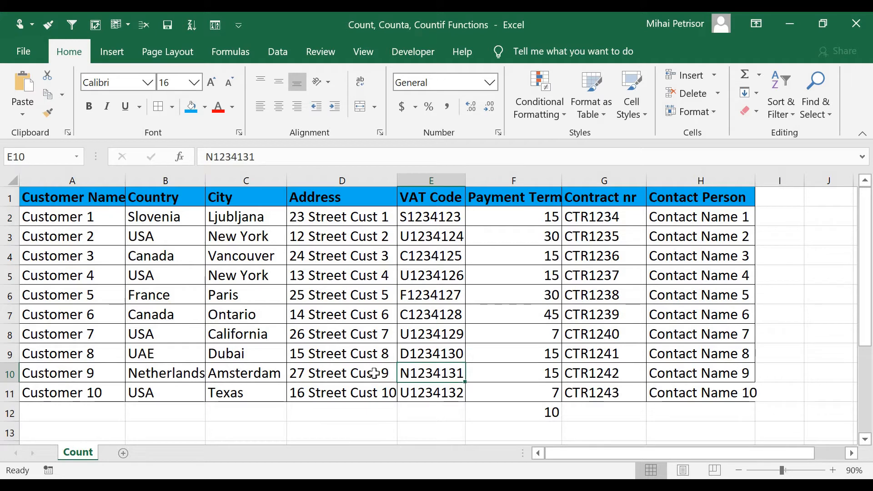
Step: Enter the formula =COUNT(E2:E11) in cell E12 to try COUNT on the VAT Code column
{"action": "left_click", "coordinate": [443, 412]}
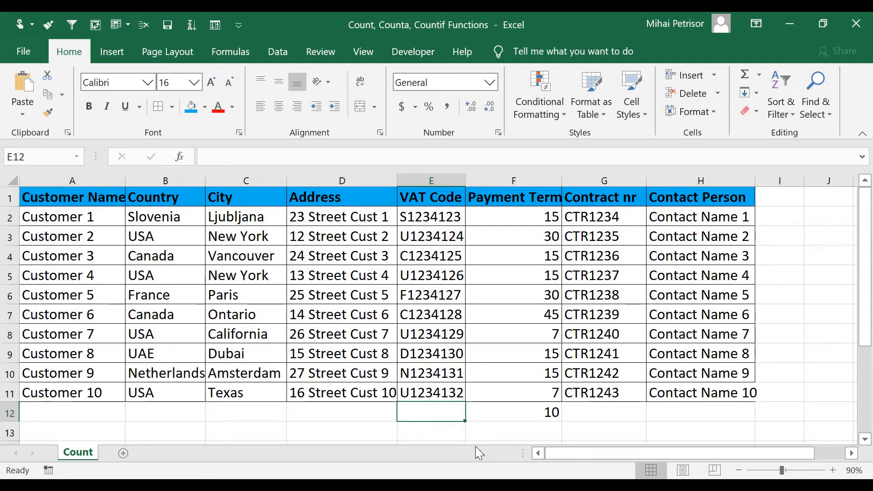
{"action": "type", "text": "=count"}
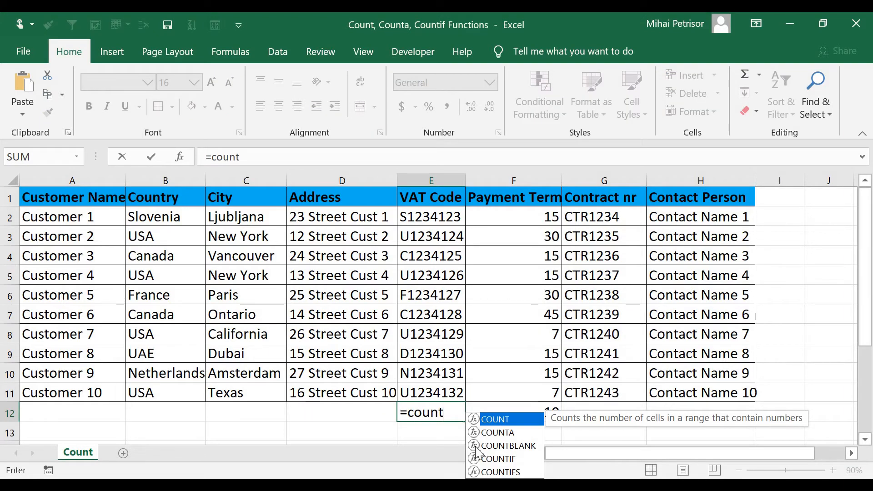
{"action": "key", "text": "Tab"}
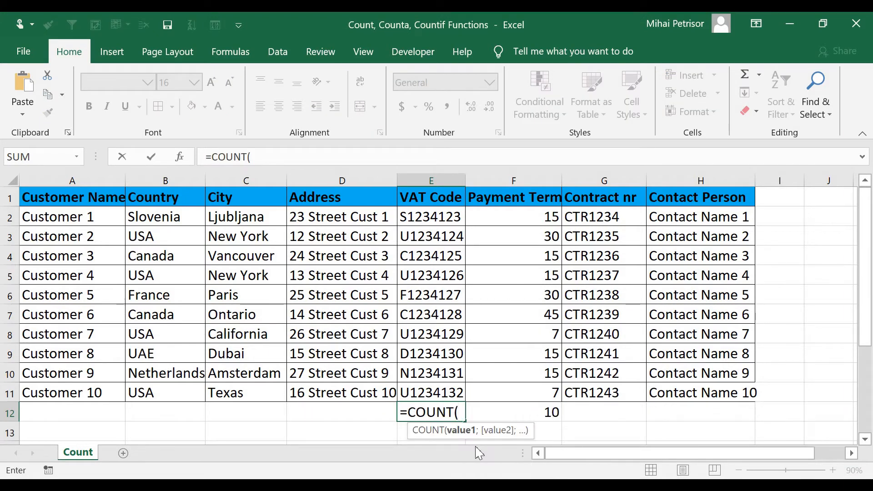
{"action": "left_click_drag", "start_coordinate": [431, 218], "coordinate": [434, 388]}
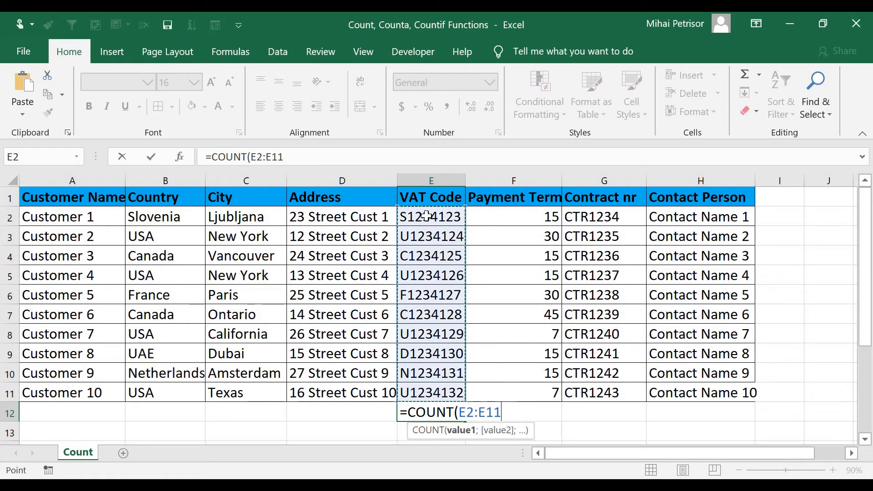
{"action": "type", "text": ")"}
{"action": "key", "text": "Return"}
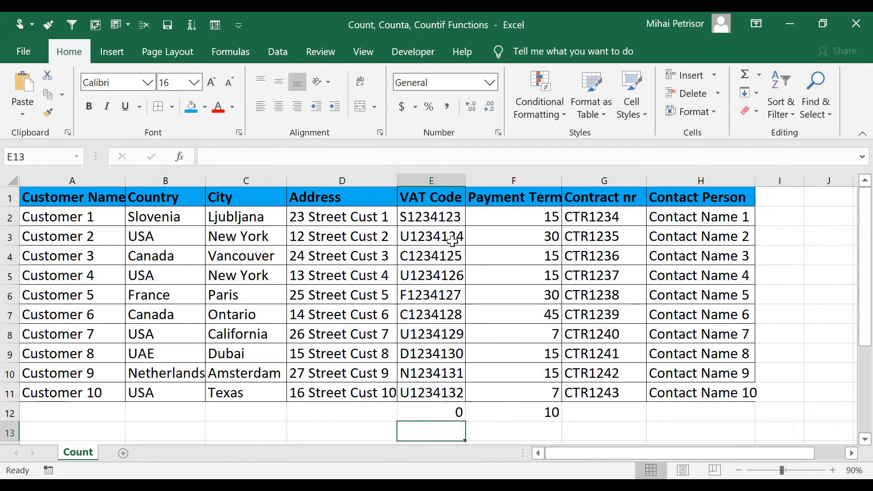
Step: Compare the COUNT formulas in E12 and F12 with the VAT Code range E2:E11 and the Payment Term range F2:F11
{"action": "left_click", "coordinate": [419, 412]}
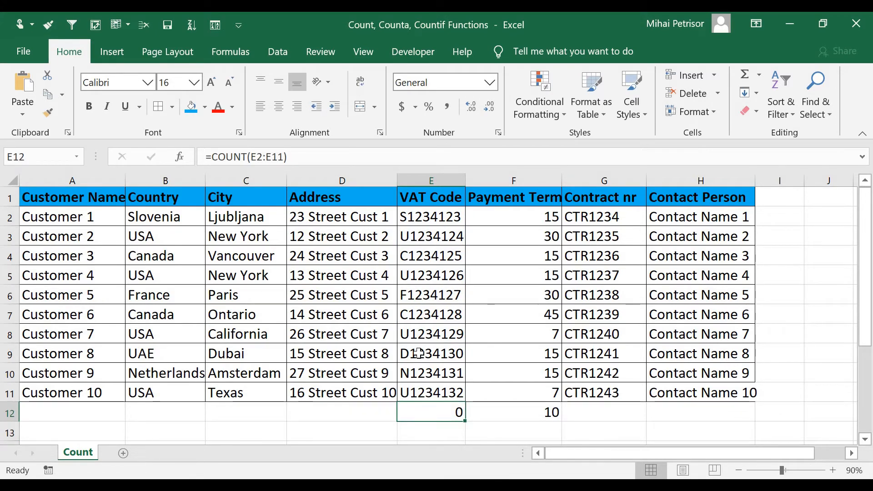
{"action": "left_click_drag", "start_coordinate": [439, 218], "coordinate": [445, 391]}
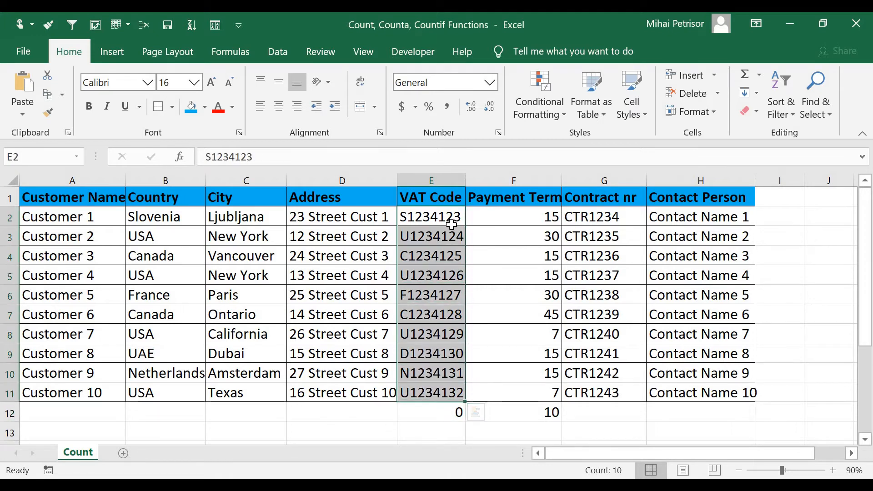
{"action": "left_click", "coordinate": [450, 219]}
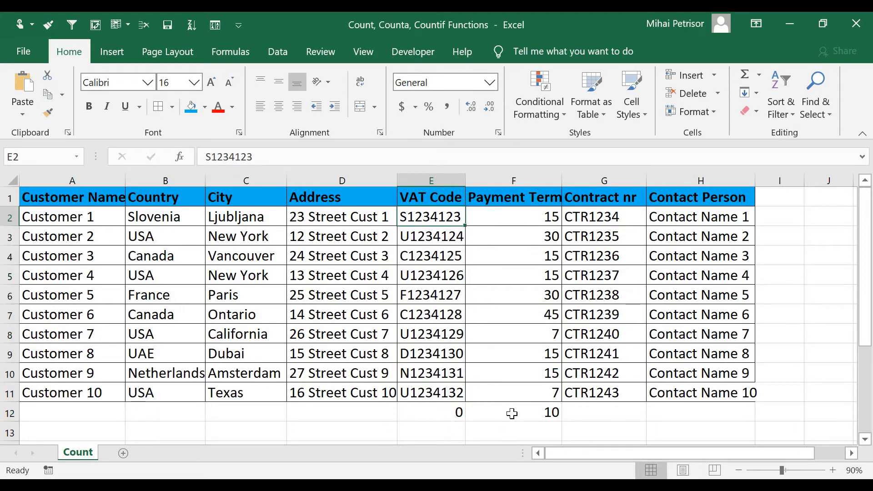
{"action": "left_click", "coordinate": [511, 414]}
{"action": "left_click_drag", "start_coordinate": [501, 220], "coordinate": [511, 395]}
{"action": "left_click_drag", "start_coordinate": [430, 220], "coordinate": [432, 393]}
{"action": "left_click", "coordinate": [431, 413]}
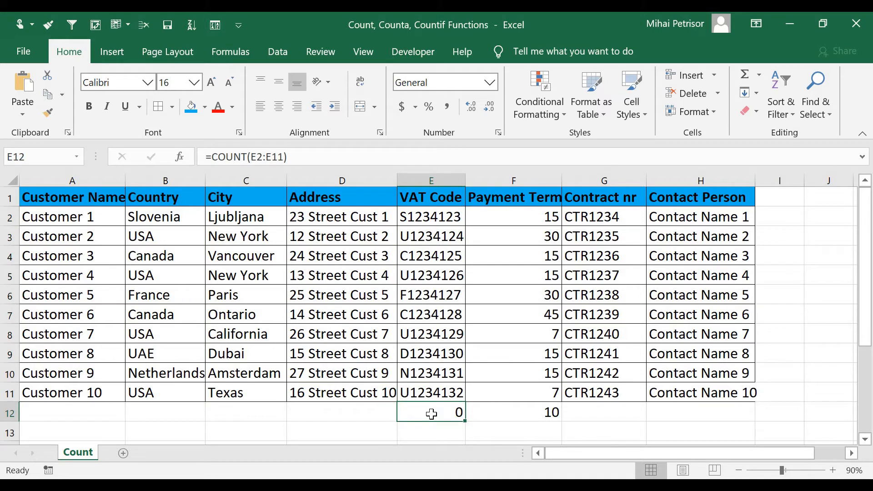
{"action": "mouse_move", "coordinate": [556, 485]}
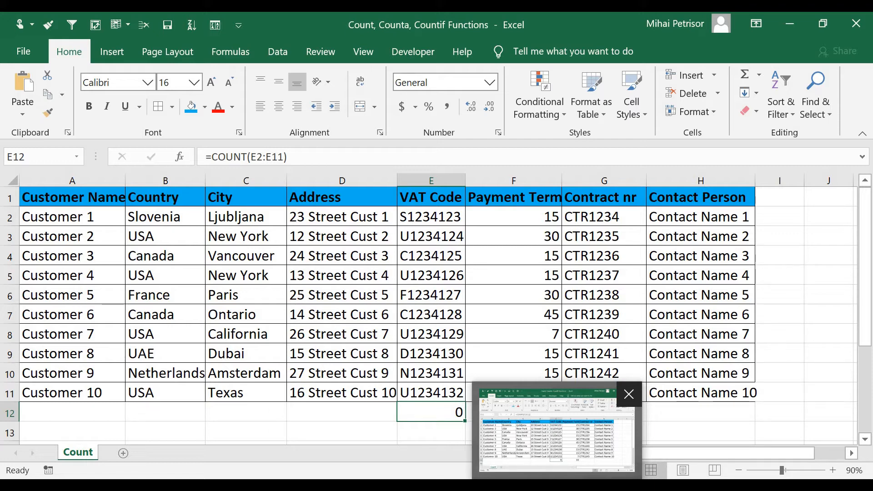
Step: Delete the COUNT formula beneath the VAT Code column in cell E12
{"action": "double_click", "coordinate": [437, 413]}
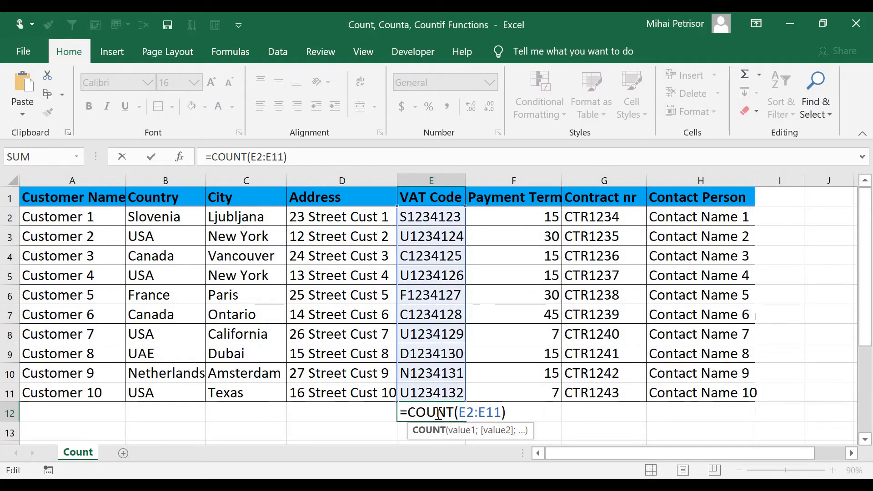
{"action": "key", "text": "Escape"}
{"action": "key", "text": "Delete"}
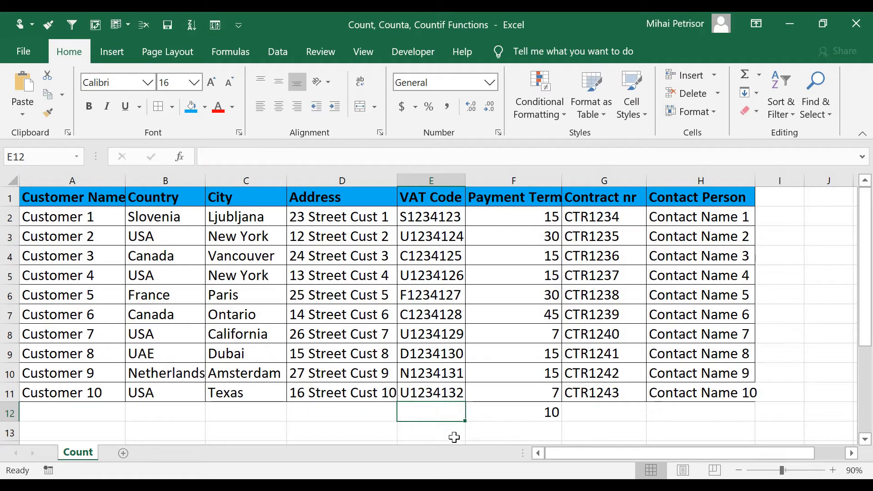
Step: Enter =counta in cell E12 as the beginning of a formula for the VAT Code column
{"action": "type", "text": "counta"}
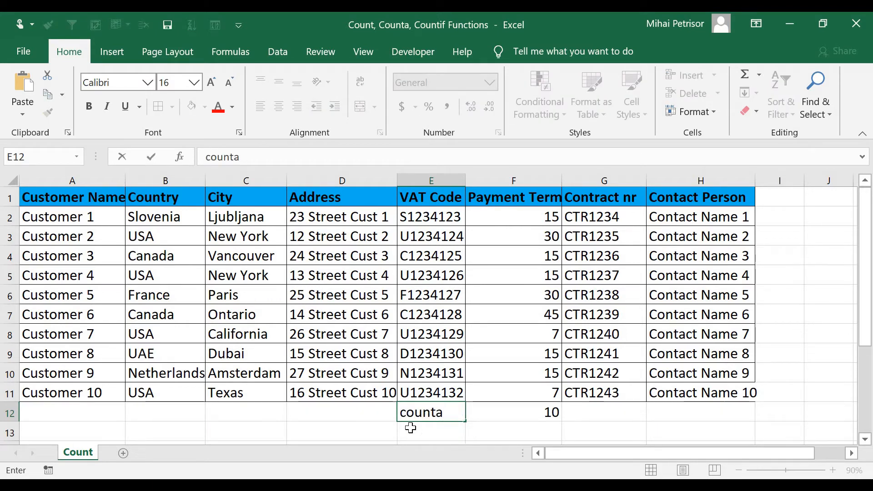
{"action": "key", "text": "F2"}
{"action": "key", "text": "Home"}
{"action": "type", "text": "="}
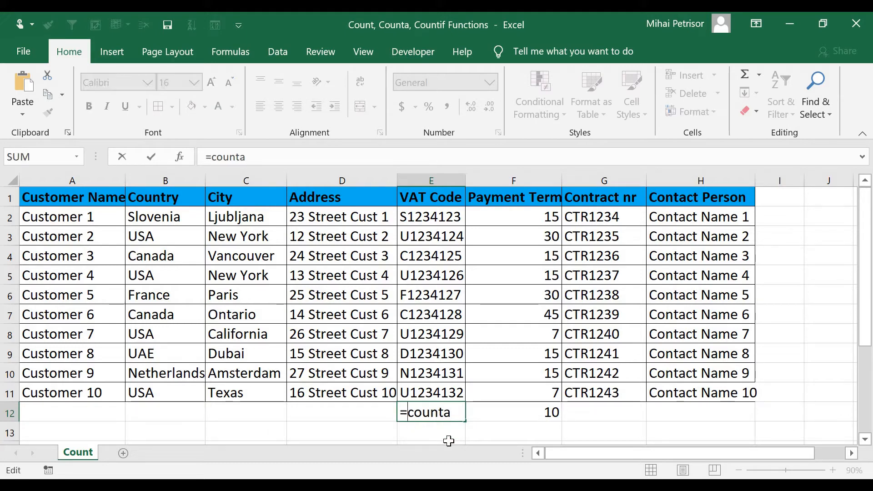
{"action": "key", "text": "Tab"}
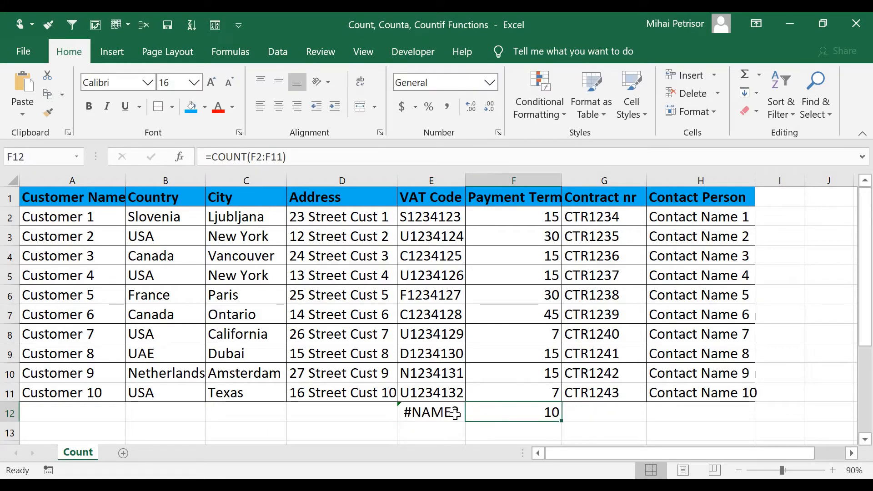
Step: Complete the formula in E12 as =COUNTA(E2:E11) to count the non-empty VAT Code cells
{"action": "left_click", "coordinate": [456, 414]}
{"action": "left_click", "coordinate": [270, 156]}
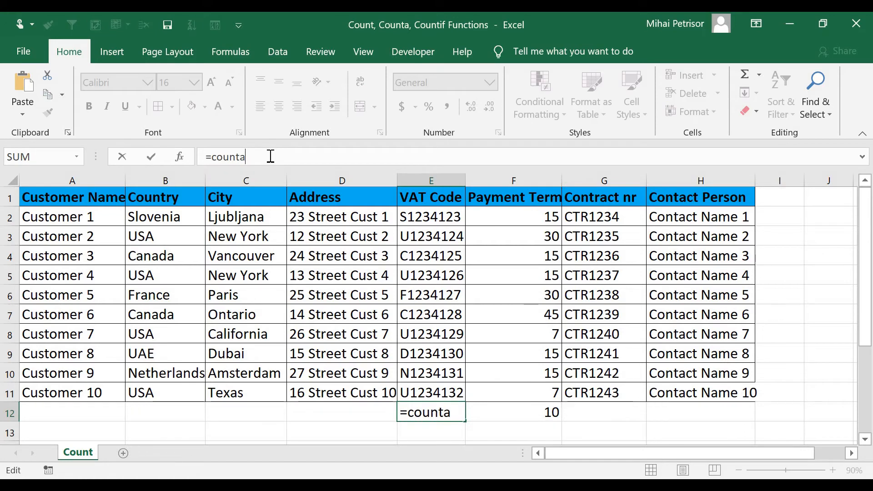
{"action": "key", "text": "BackSpace"}
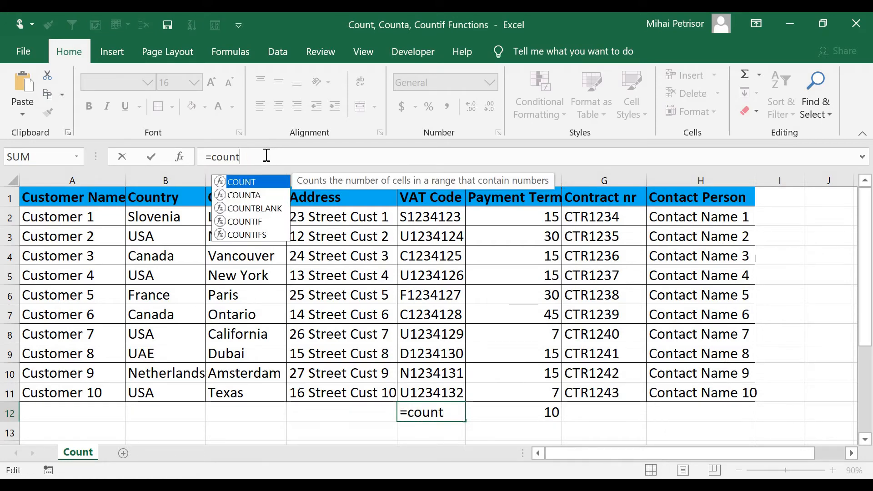
{"action": "key", "text": "Down"}
{"action": "key", "text": "Tab"}
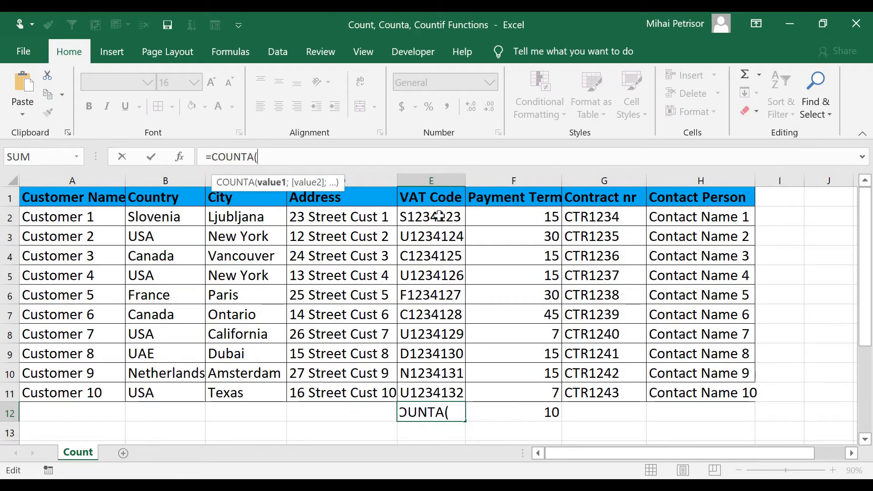
{"action": "left_click_drag", "start_coordinate": [440, 214], "coordinate": [451, 391]}
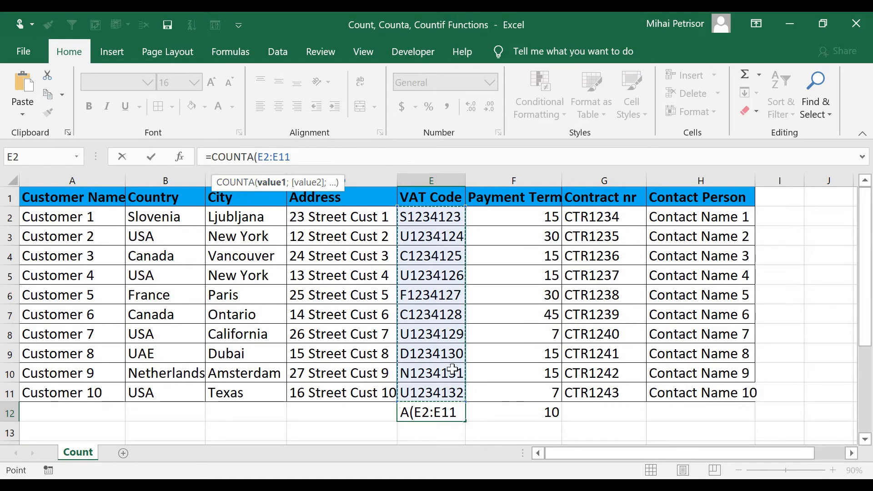
{"action": "type", "text": ")"}
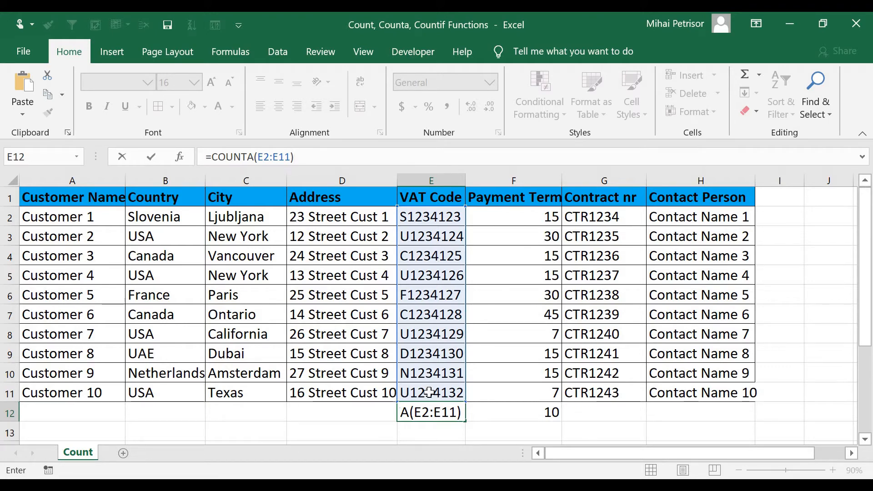
{"action": "key", "text": "Return"}
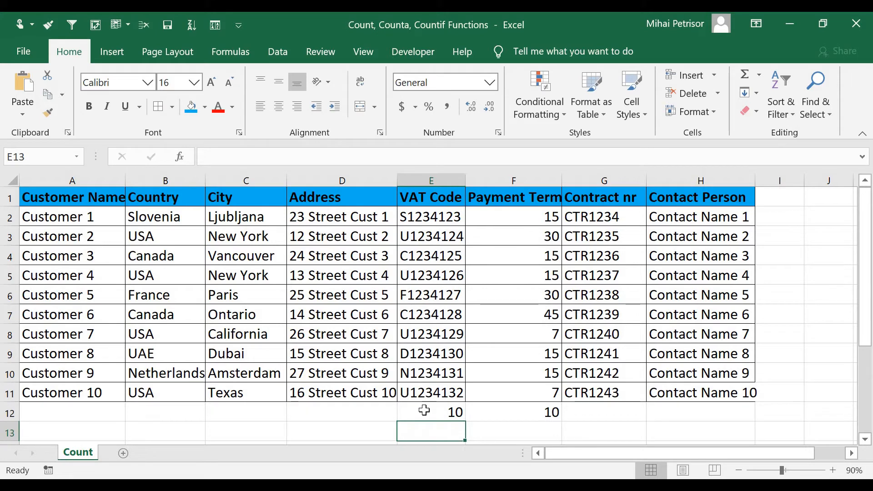
Step: Clear the VAT Codes of Customers 3, 6 and 8 in cells E4, E7 and E9
{"action": "left_click", "coordinate": [423, 411]}
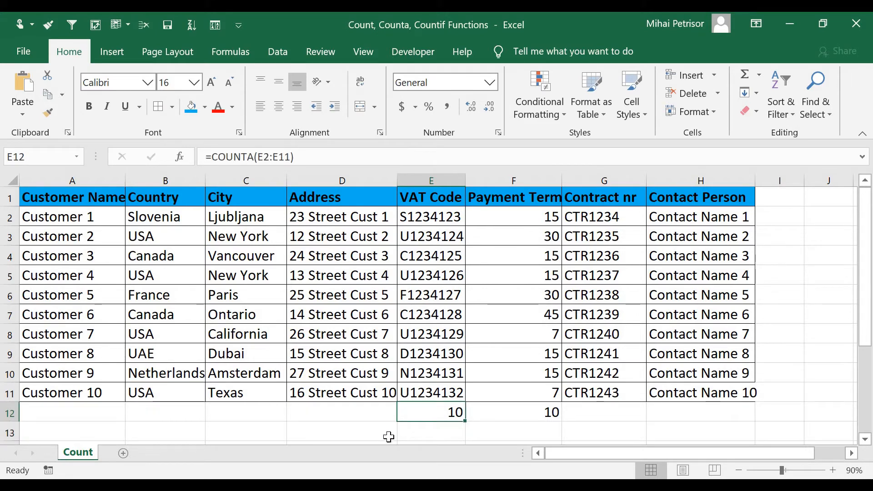
{"action": "left_click", "coordinate": [426, 256]}
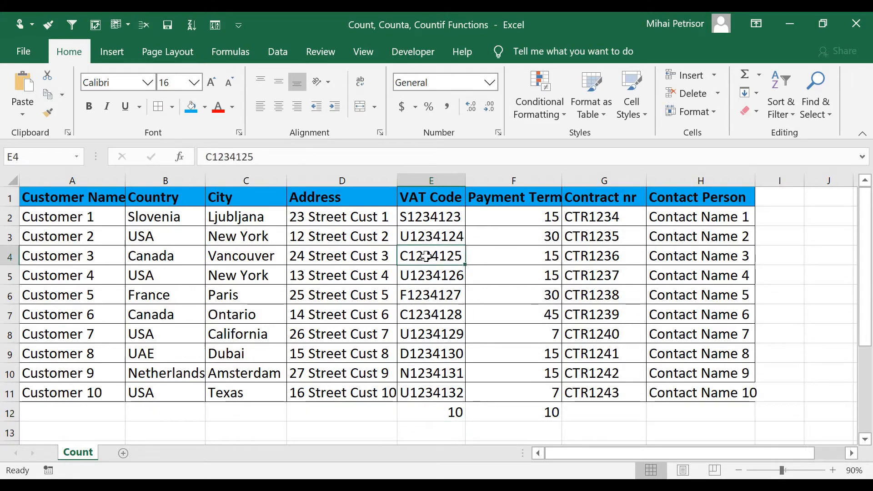
{"action": "left_click", "coordinate": [420, 312], "text": "shift"}
{"action": "left_click", "coordinate": [421, 312]}
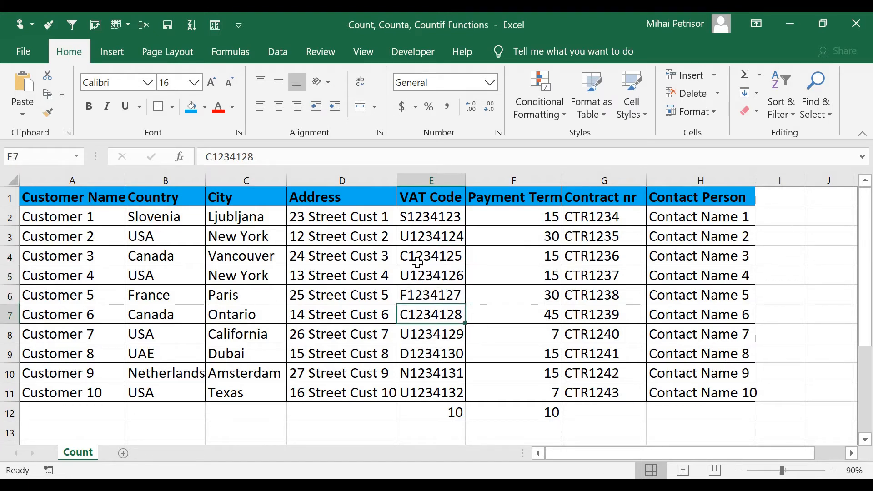
{"action": "left_click", "coordinate": [416, 256]}
{"action": "key", "text": "Delete"}
{"action": "left_click", "coordinate": [426, 314]}
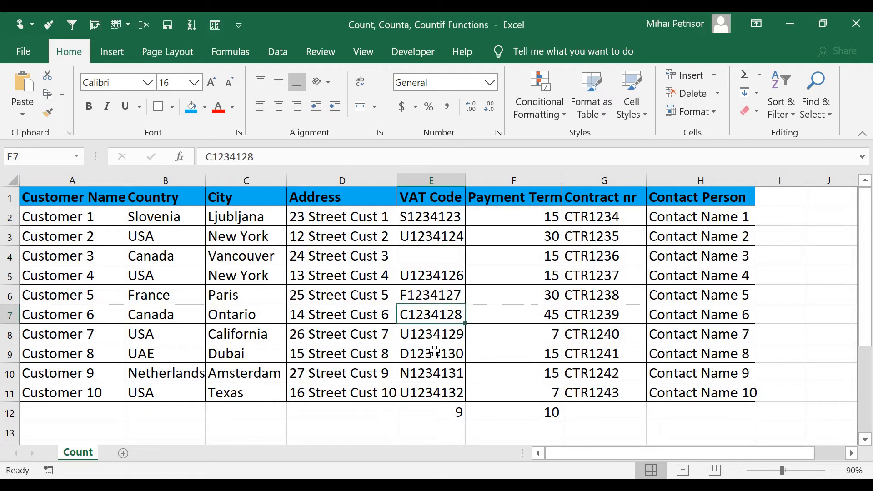
{"action": "key", "text": "Delete"}
{"action": "left_click", "coordinate": [434, 352]}
{"action": "key", "text": "Delete"}
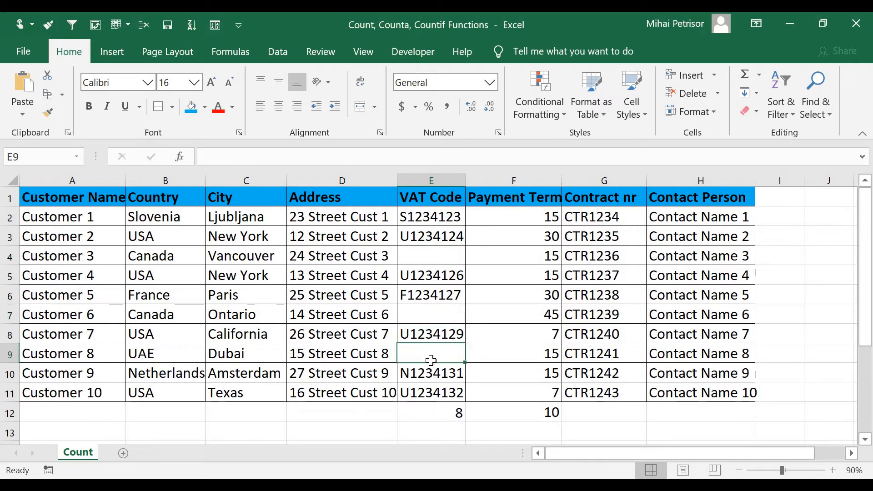
Step: Check the COUNTA formula in E12 against the filled and blank cells of the VAT Code column
{"action": "left_click", "coordinate": [429, 409]}
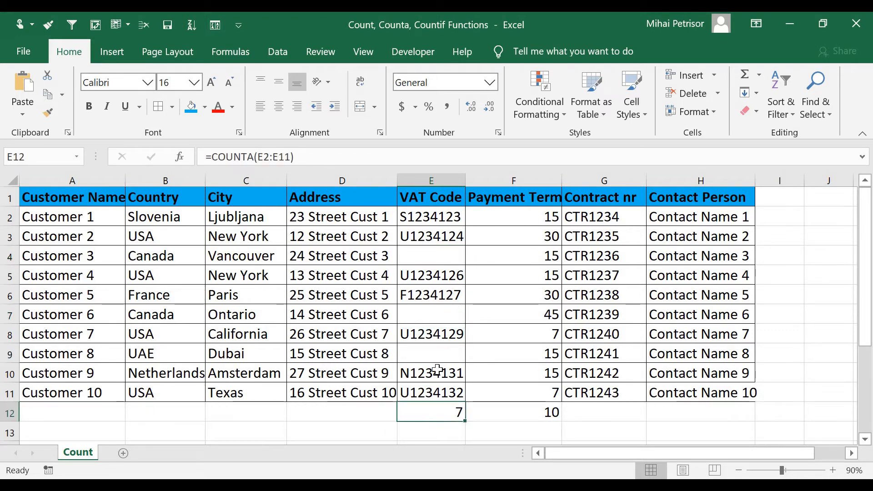
{"action": "left_click", "coordinate": [428, 275]}
{"action": "left_click", "coordinate": [429, 311]}
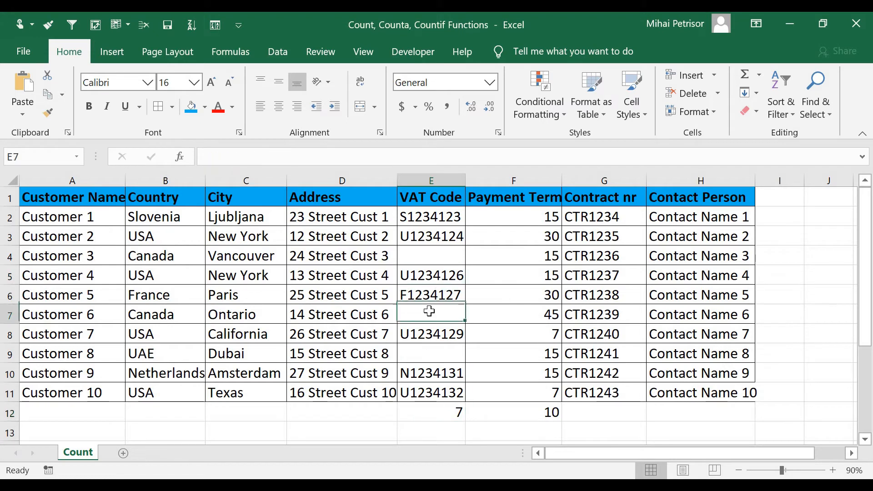
{"action": "left_click", "coordinate": [350, 318]}
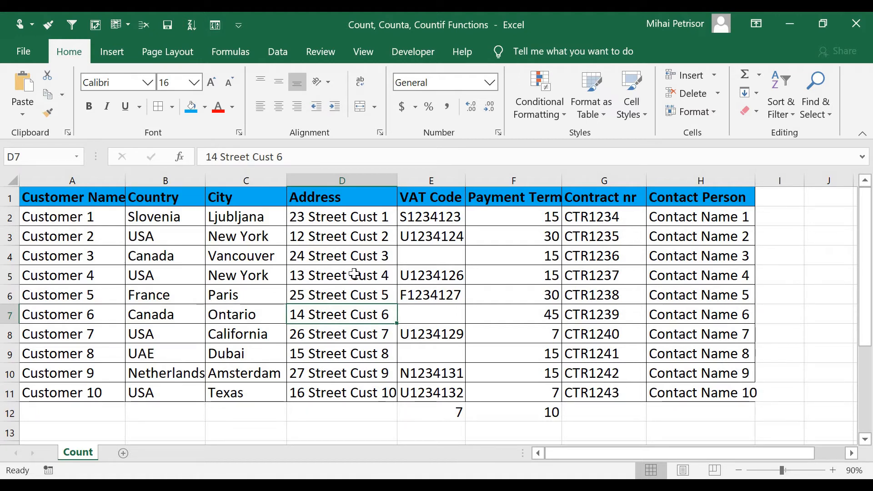
{"action": "left_click", "coordinate": [262, 409]}
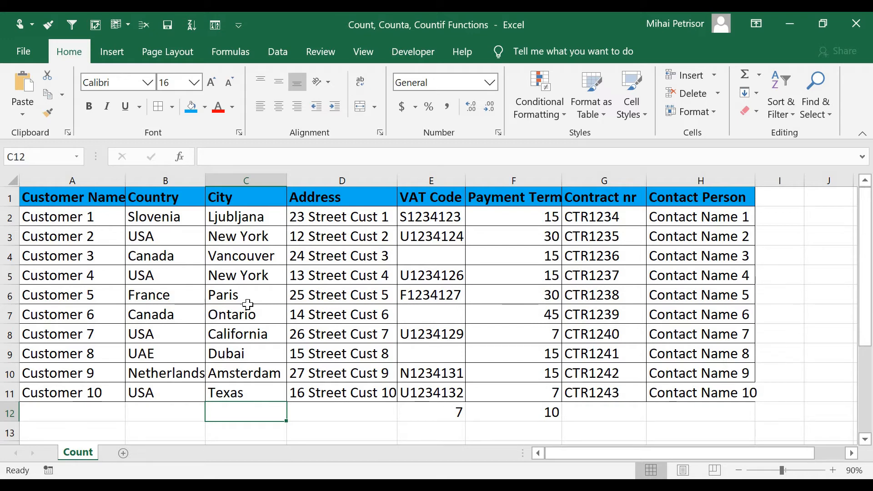
{"action": "left_click_drag", "start_coordinate": [175, 238], "coordinate": [173, 375]}
{"action": "left_click", "coordinate": [253, 275]}
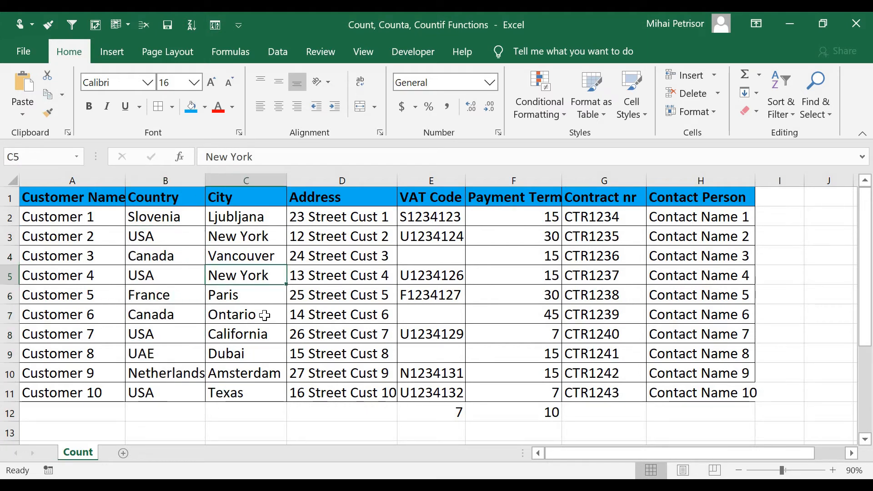
{"action": "left_click", "coordinate": [260, 415]}
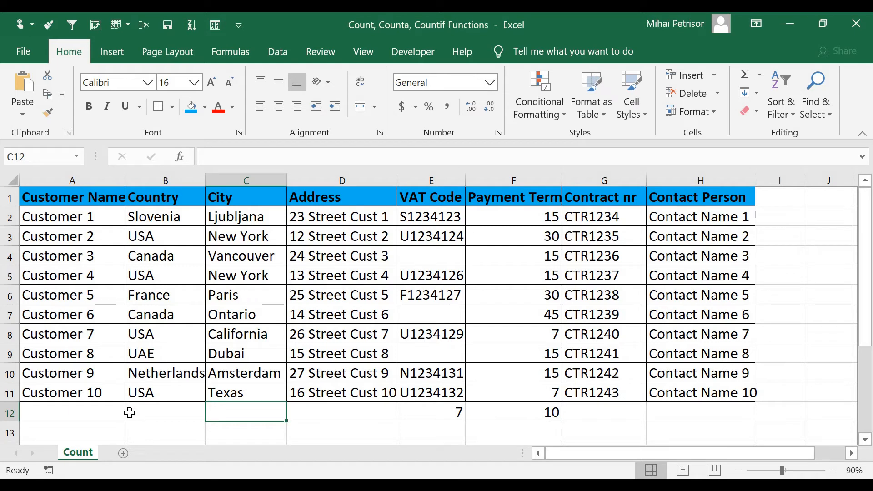
Step: Start a COUNTIF formula in cell B12 beneath the Country column
{"action": "left_click", "coordinate": [159, 411]}
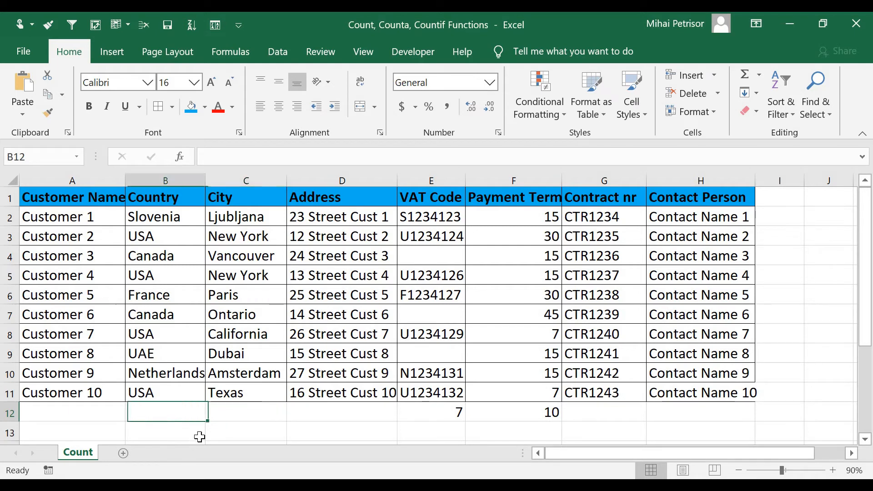
{"action": "type", "text": "="}
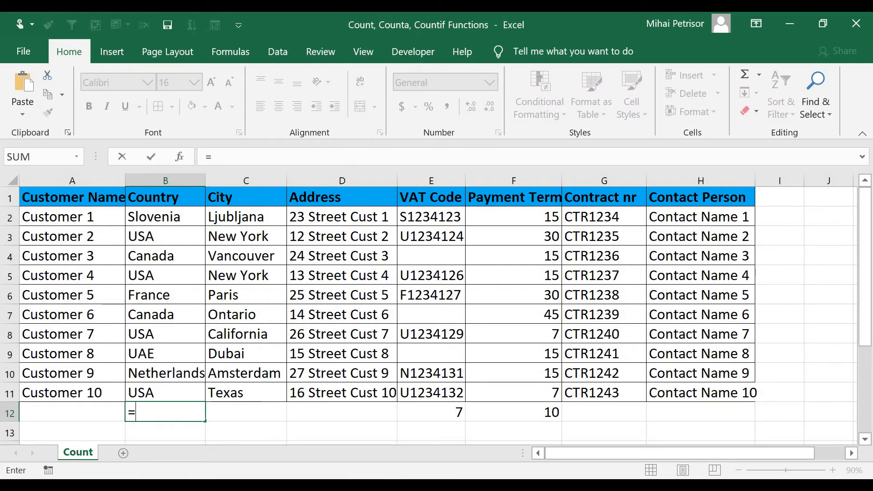
{"action": "type", "text": "countif"}
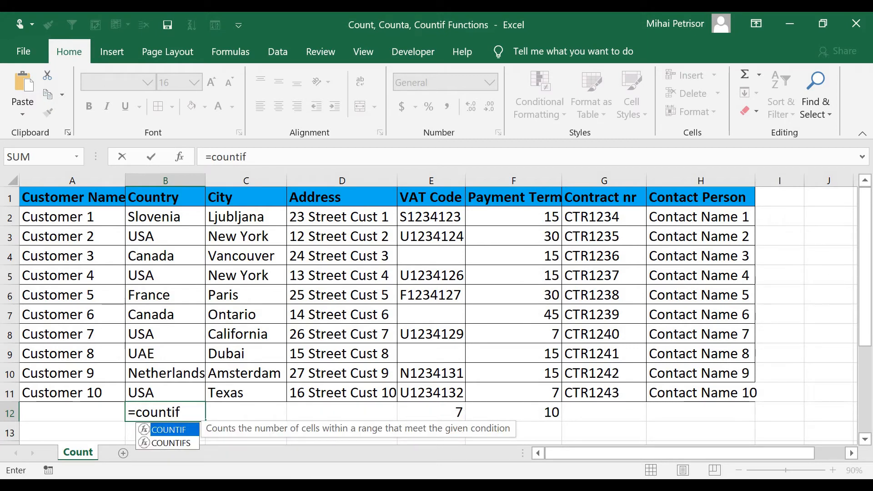
{"action": "key", "text": "Down"}
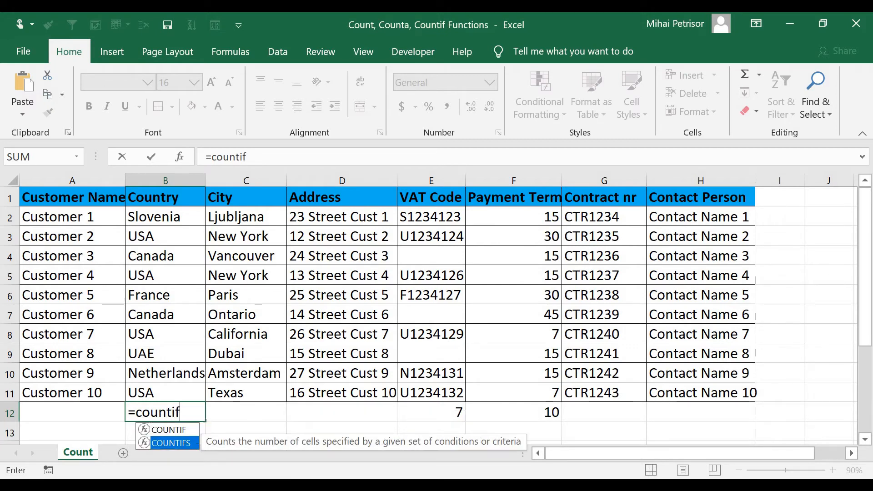
{"action": "key", "text": "Up"}
{"action": "key", "text": "Down"}
{"action": "key", "text": "Up"}
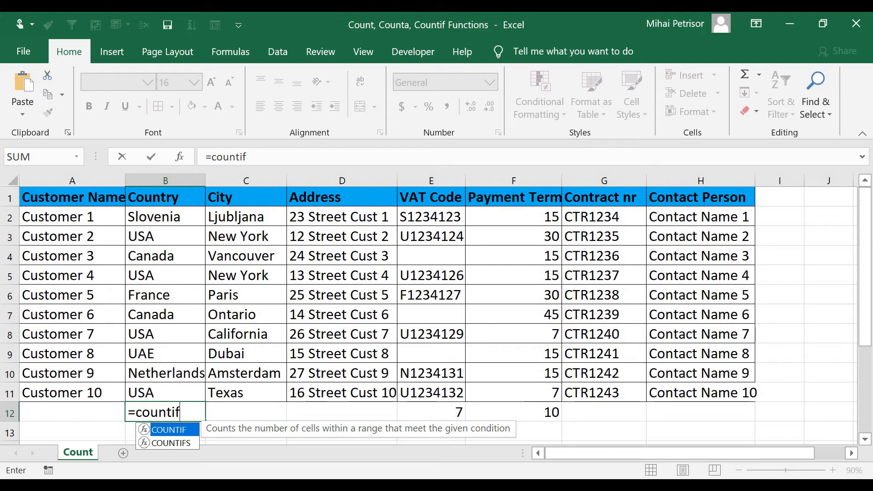
{"action": "key", "text": "Tab"}
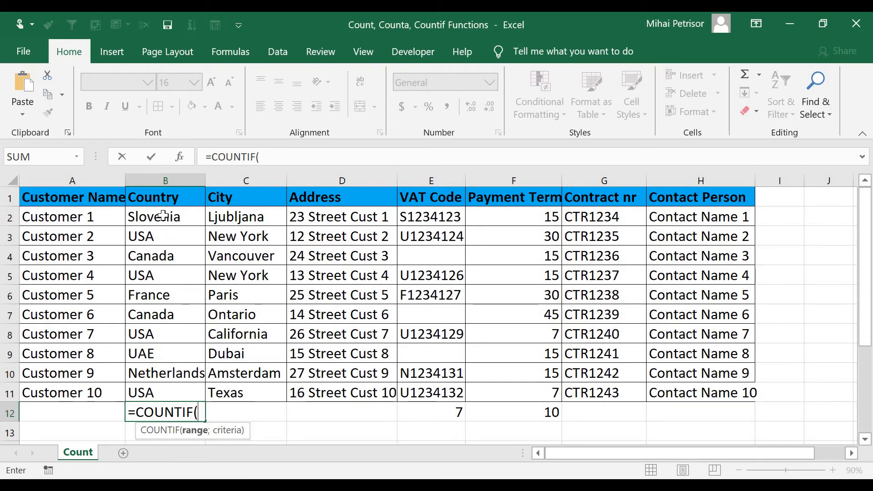
Step: Complete the formula in B12 as =COUNTIF(B2:B11;"USA") to count the customers located in the USA
{"action": "left_click_drag", "start_coordinate": [162, 221], "coordinate": [159, 389]}
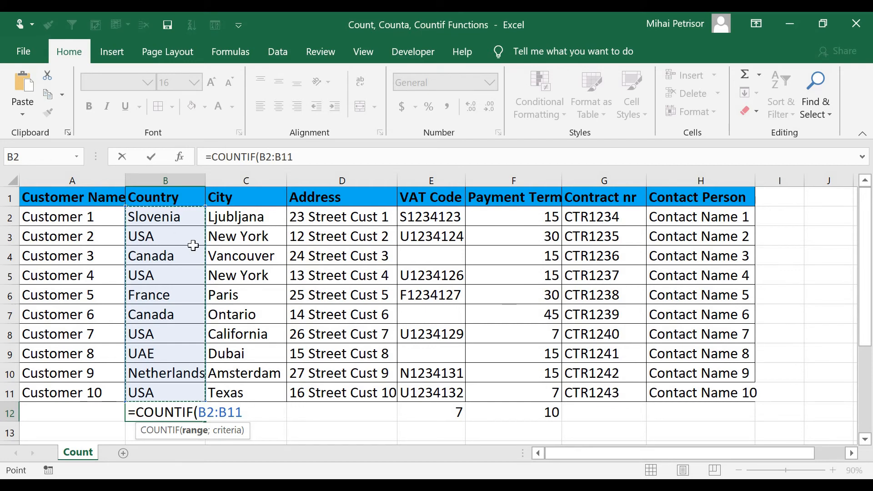
{"action": "type", "text": ";"}
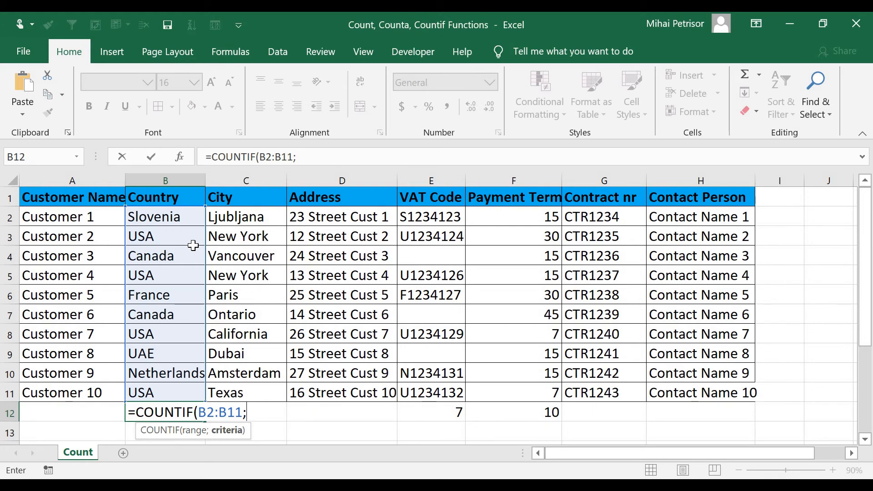
{"action": "type", "text": "\"\""}
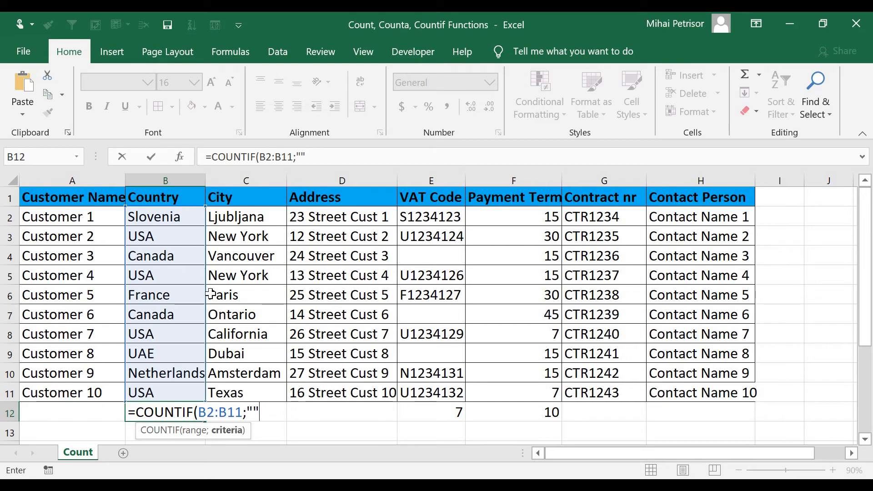
{"action": "left_click", "coordinate": [254, 411]}
{"action": "type", "text": "USA"}
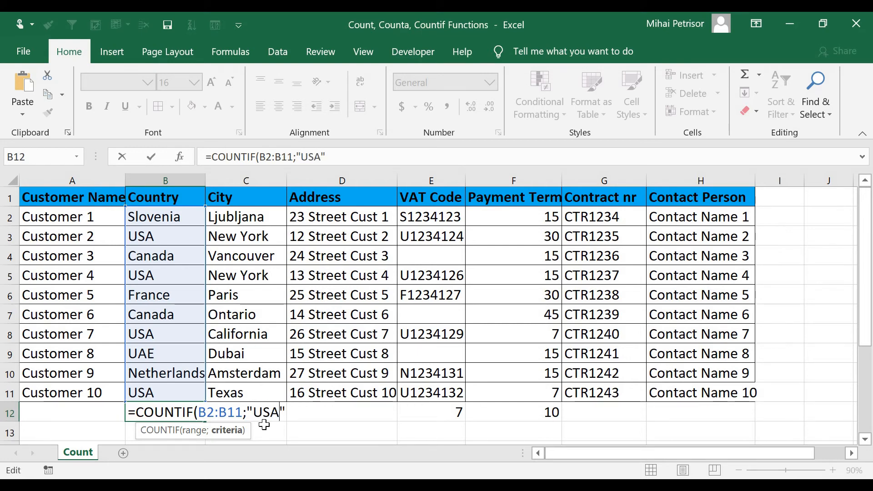
{"action": "left_click", "coordinate": [285, 412]}
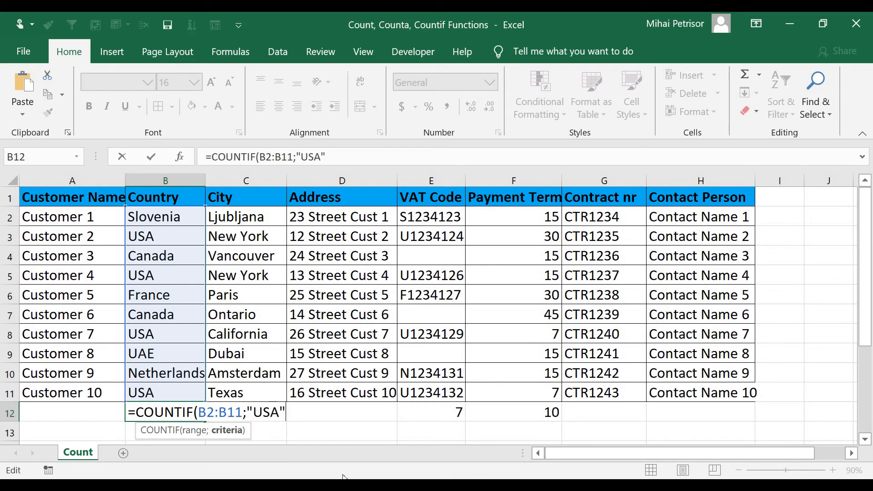
{"action": "type", "text": ")"}
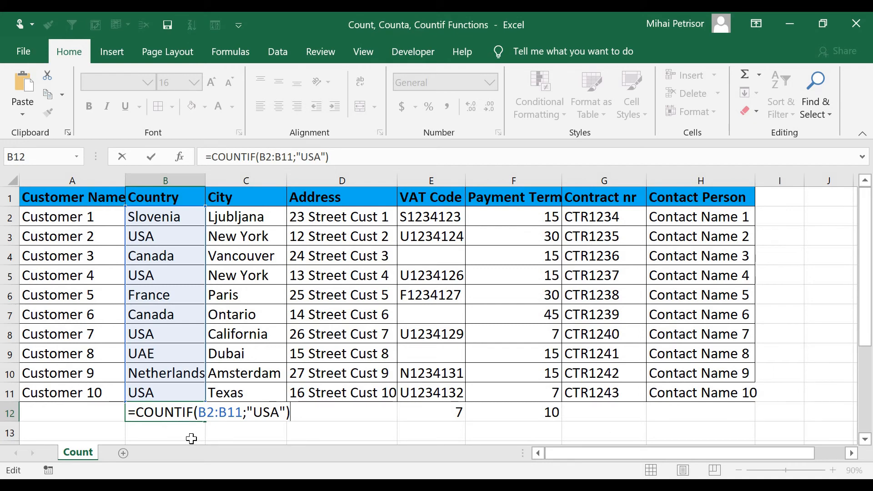
{"action": "key", "text": "Return"}
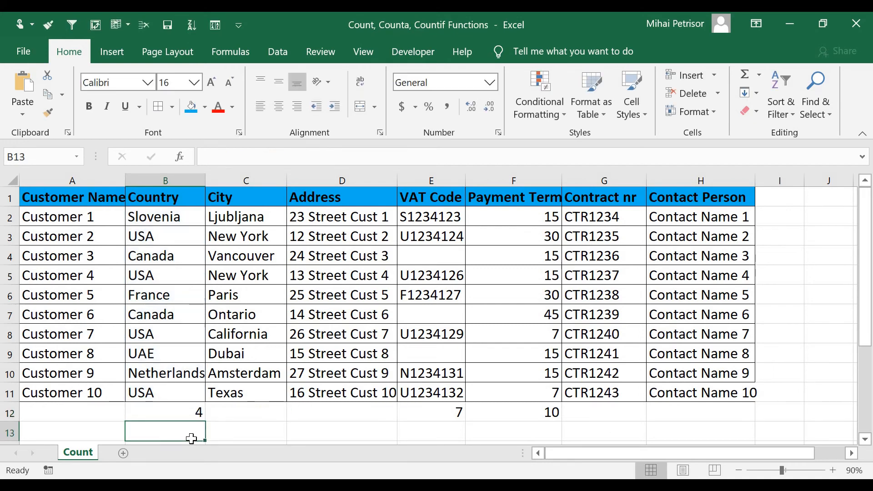
Step: Replace the "USA" text criterion in B12 with an absolute reference to cell B3, making the formula =COUNTIF(B2:B11;$B$3)
{"action": "left_click", "coordinate": [178, 412]}
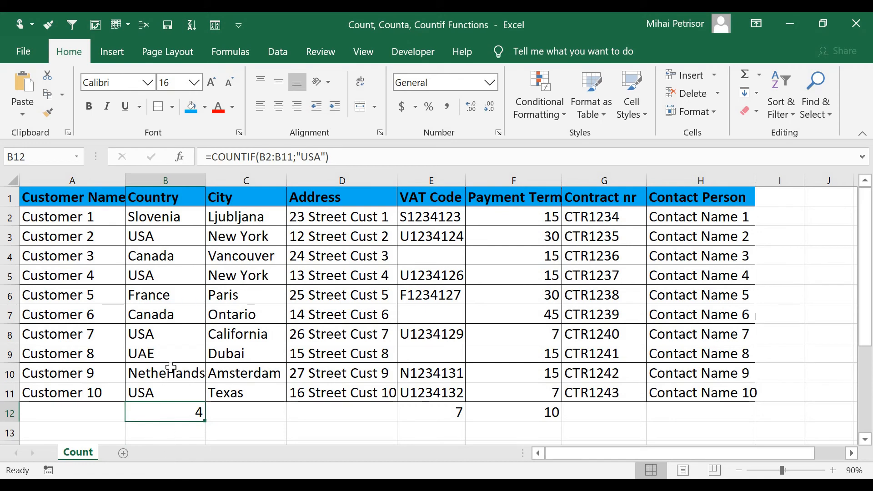
{"action": "double_click", "coordinate": [185, 415]}
{"action": "left_click", "coordinate": [278, 418]}
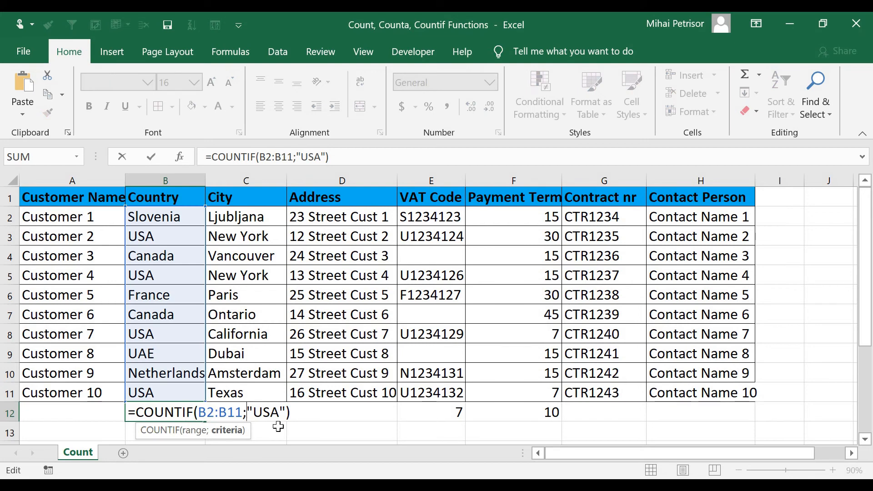
{"action": "left_click_drag", "start_coordinate": [286, 413], "coordinate": [252, 406]}
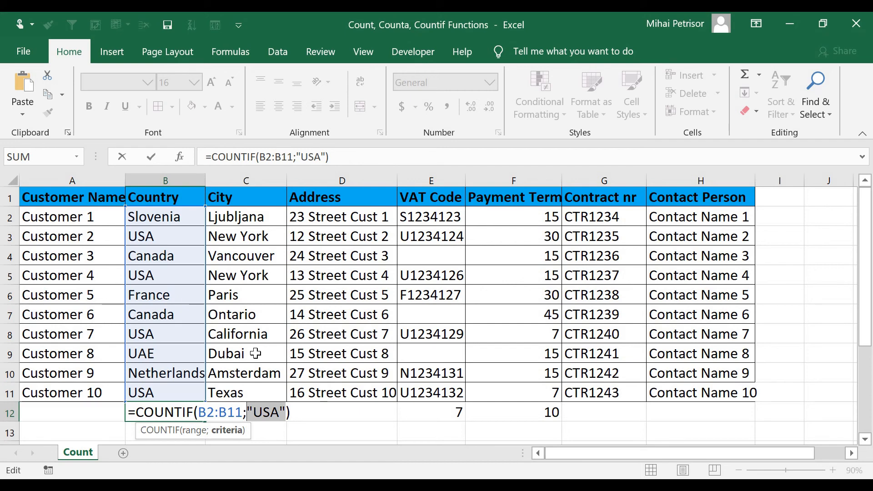
{"action": "key", "text": "Delete"}
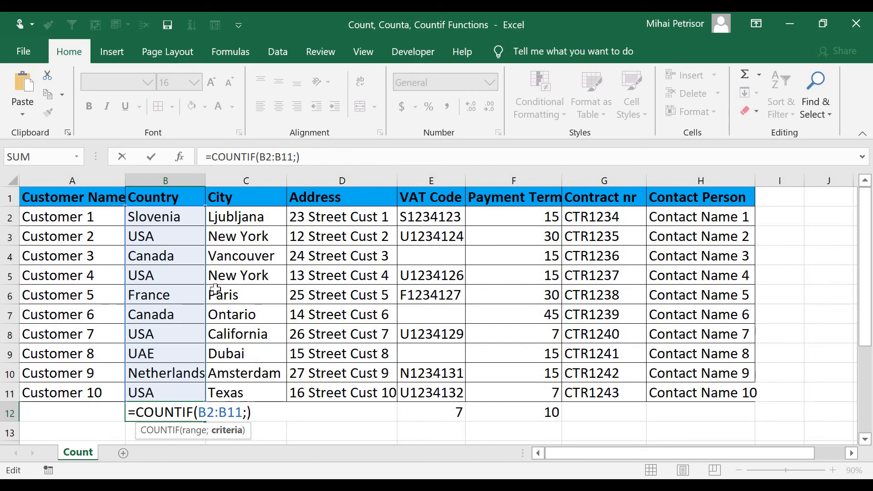
{"action": "left_click", "coordinate": [177, 237]}
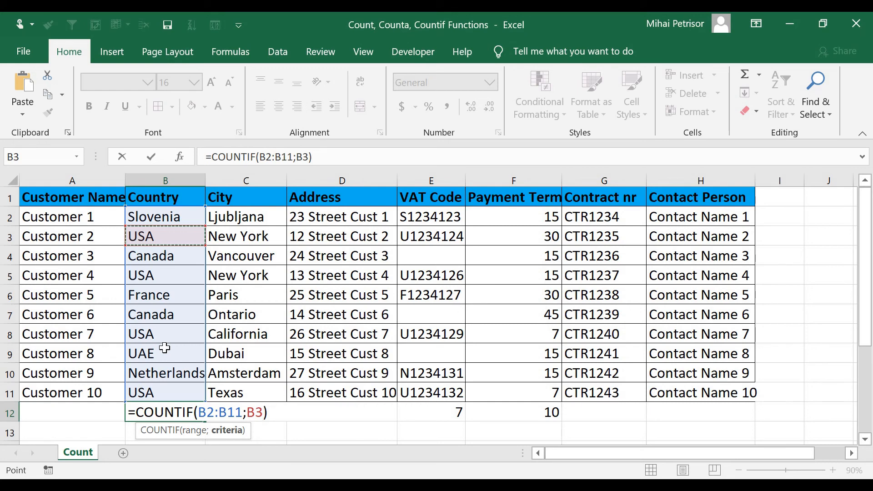
{"action": "key", "text": "F4"}
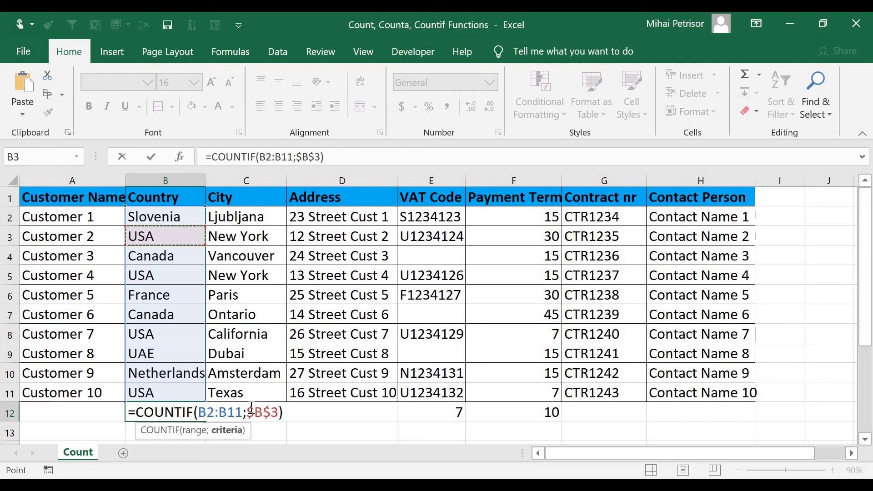
{"action": "left_click_drag", "start_coordinate": [247, 411], "coordinate": [281, 416]}
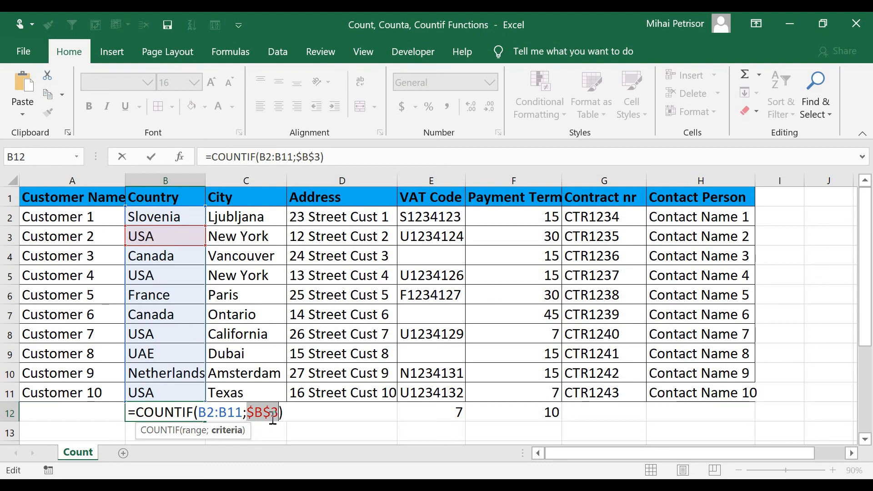
{"action": "key", "text": "Return"}
{"action": "left_click", "coordinate": [171, 412]}
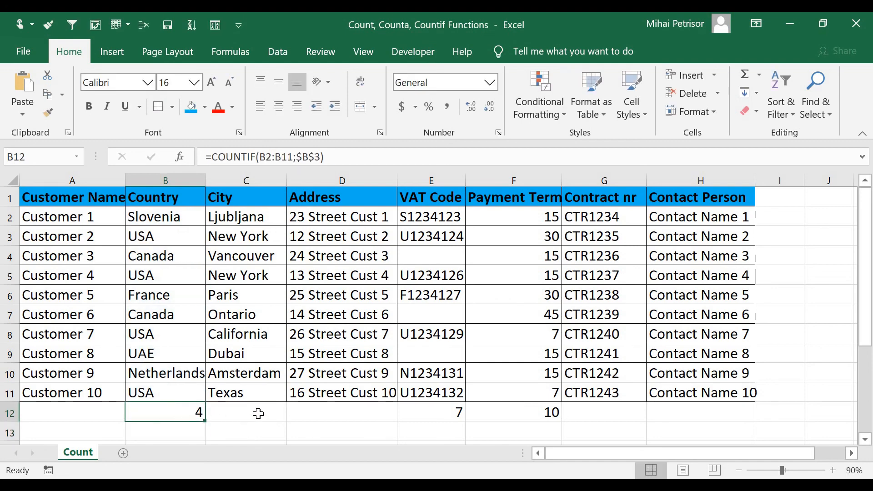